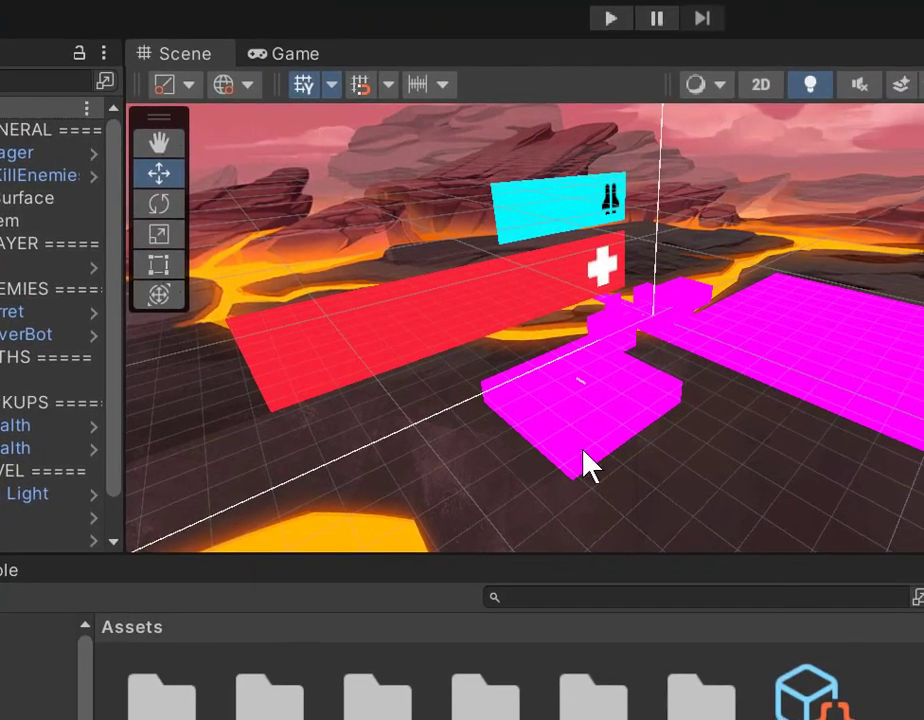
- Zoom the Scene view, then open the FPS folder and one of its subfolders in the Project assets
scroll(639, 419, up, 3)
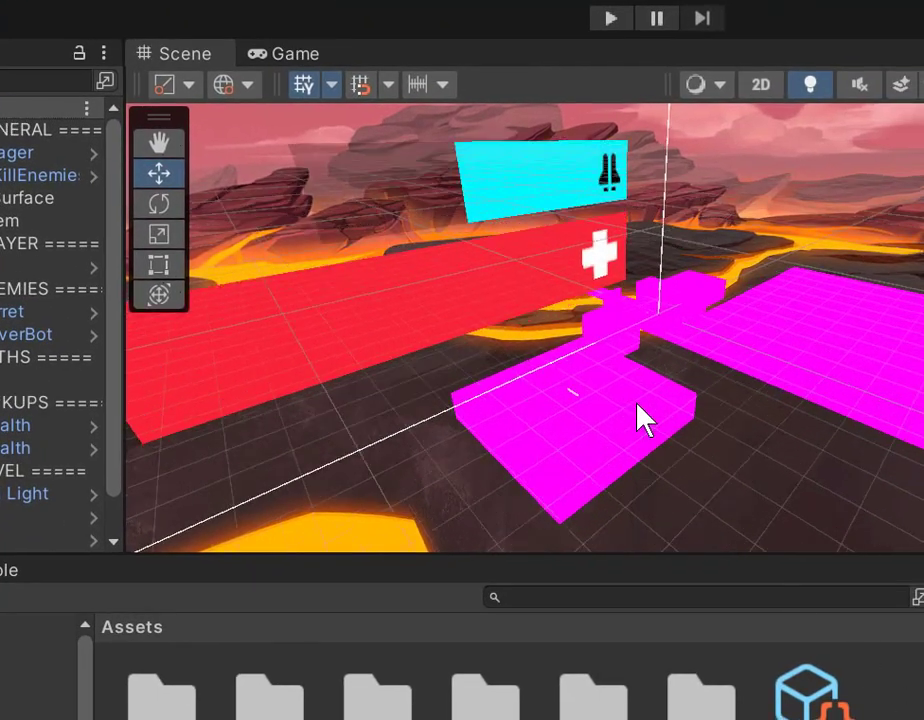
scroll(674, 450, up, 3)
scroll(674, 470, up, 3)
scroll(678, 470, up, 2)
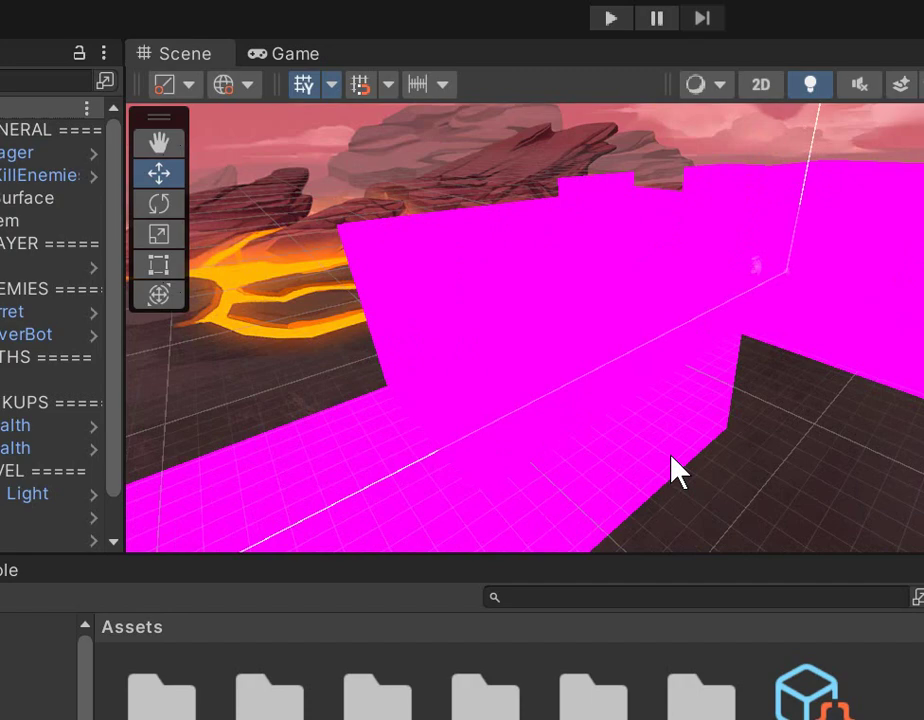
scroll(671, 458, up, 2)
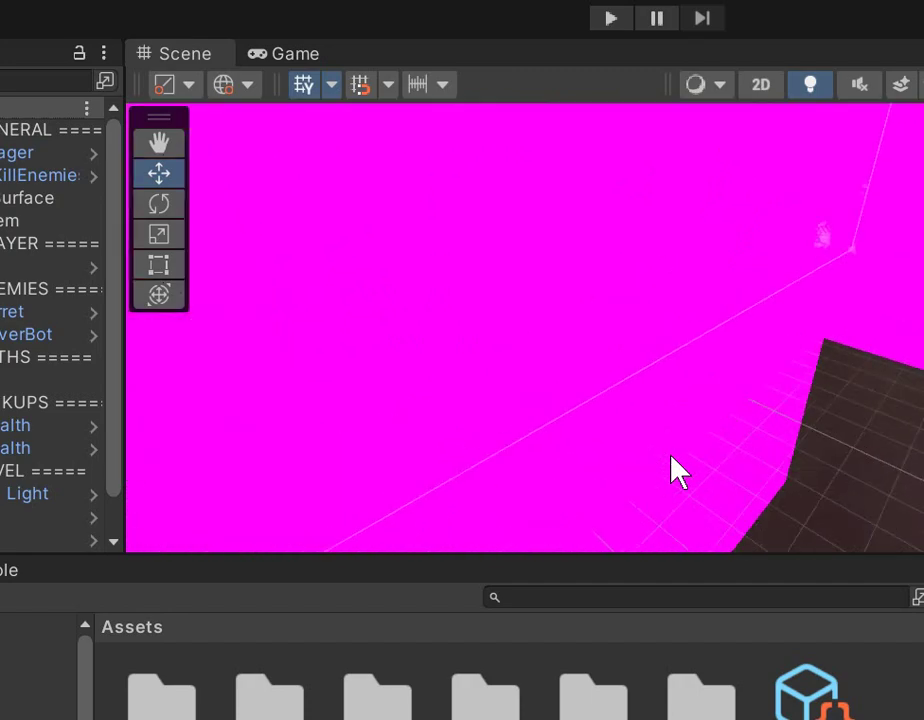
scroll(670, 458, down, 3)
scroll(668, 458, down, 2)
scroll(667, 458, down, 4)
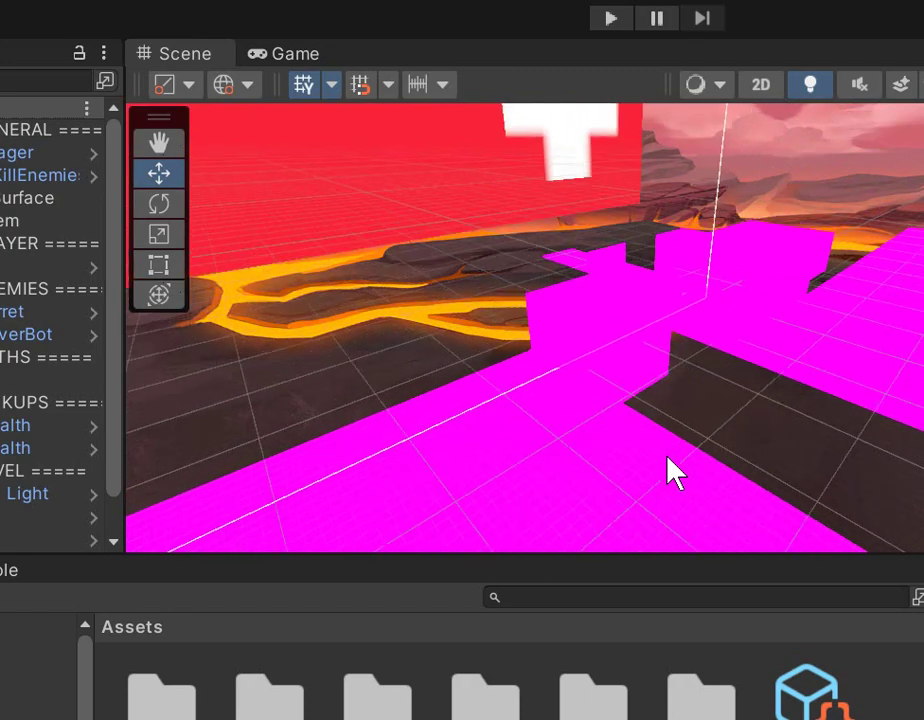
double_click(122, 700)
double_click(172, 697)
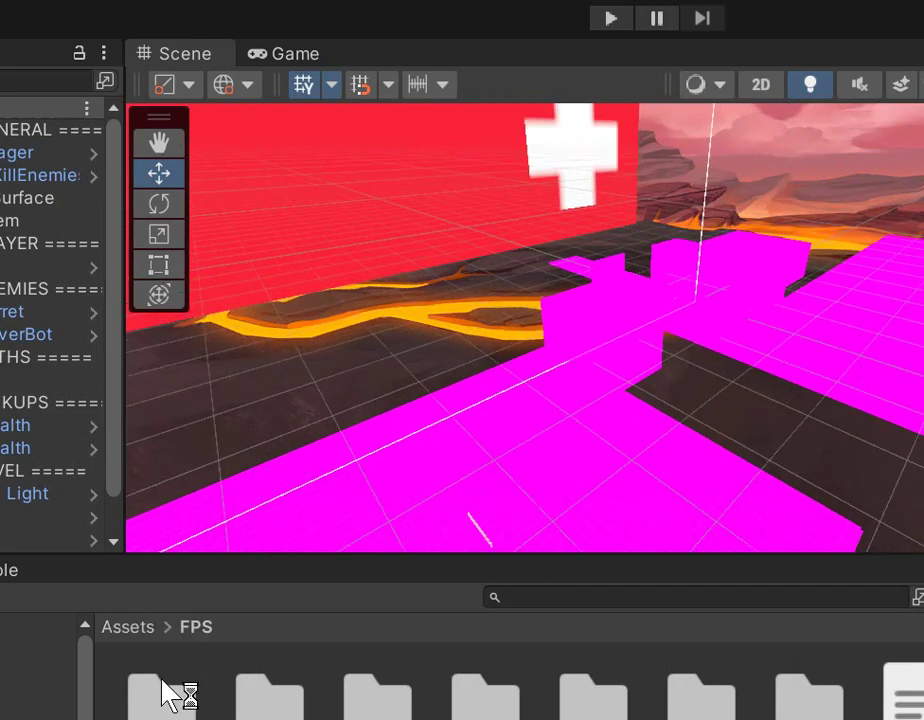
- Filter the Project by t:Prefab and place three prefabs on the magenta floor
click(38, 692)
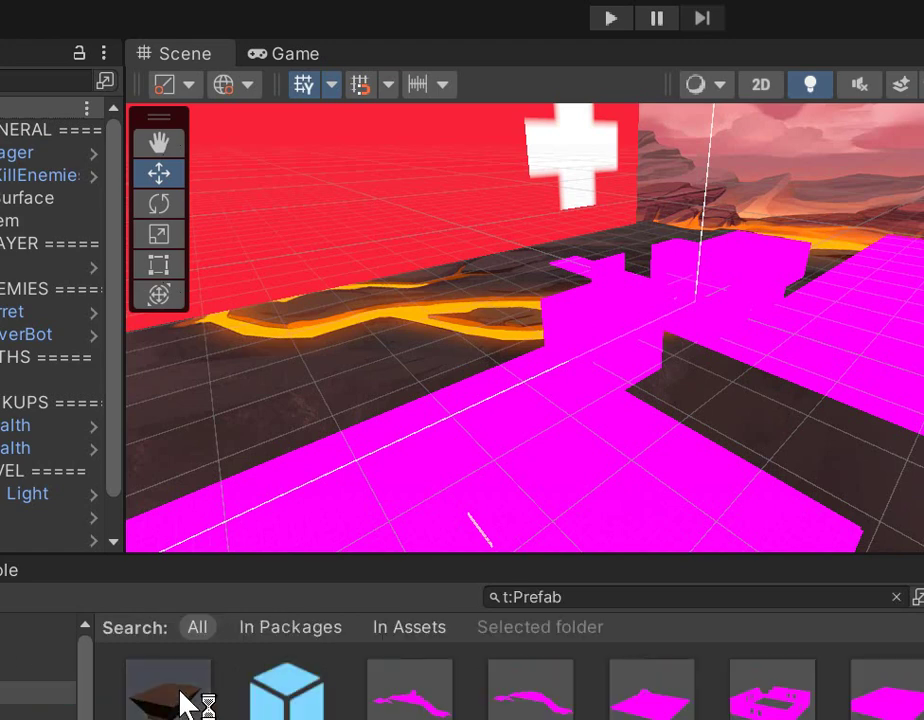
drag(183, 700, 462, 482)
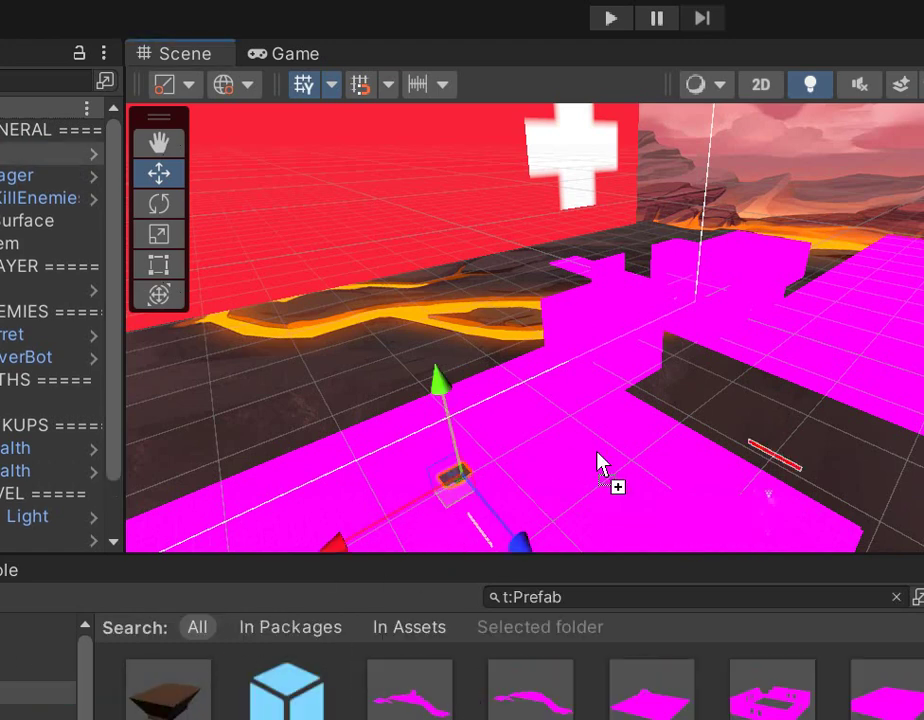
drag(447, 693, 600, 462)
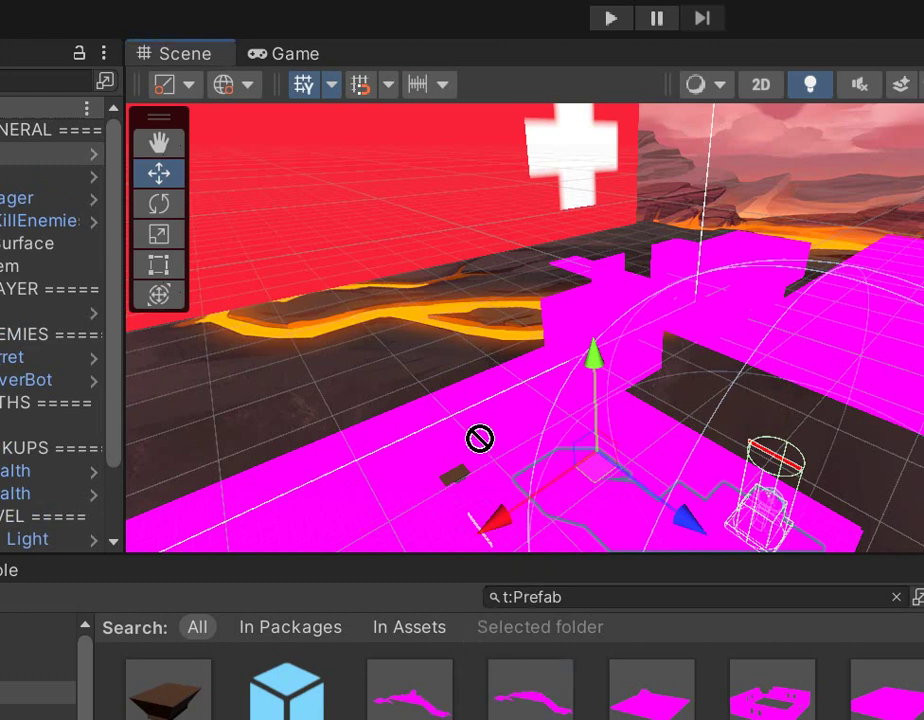
mouse_move(500, 703)
mouse_down()
mouse_move(452, 492)
mouse_move(553, 553)
mouse_up()
- Filter by t:Model and place three models, two of them identical copies, beside the platform
click(38, 669)
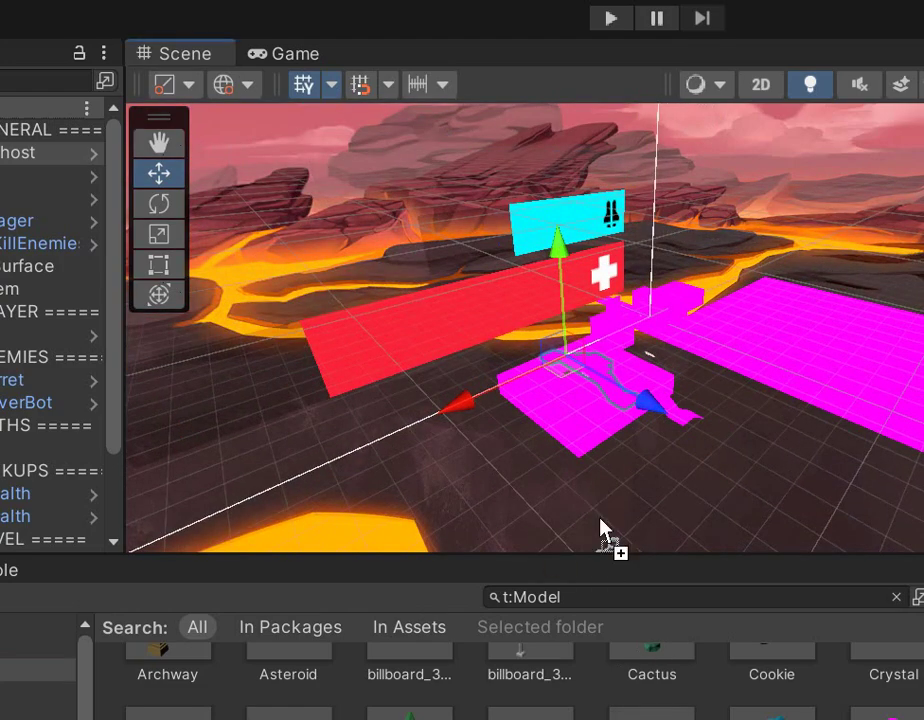
drag(652, 660, 602, 532)
drag(668, 658, 674, 512)
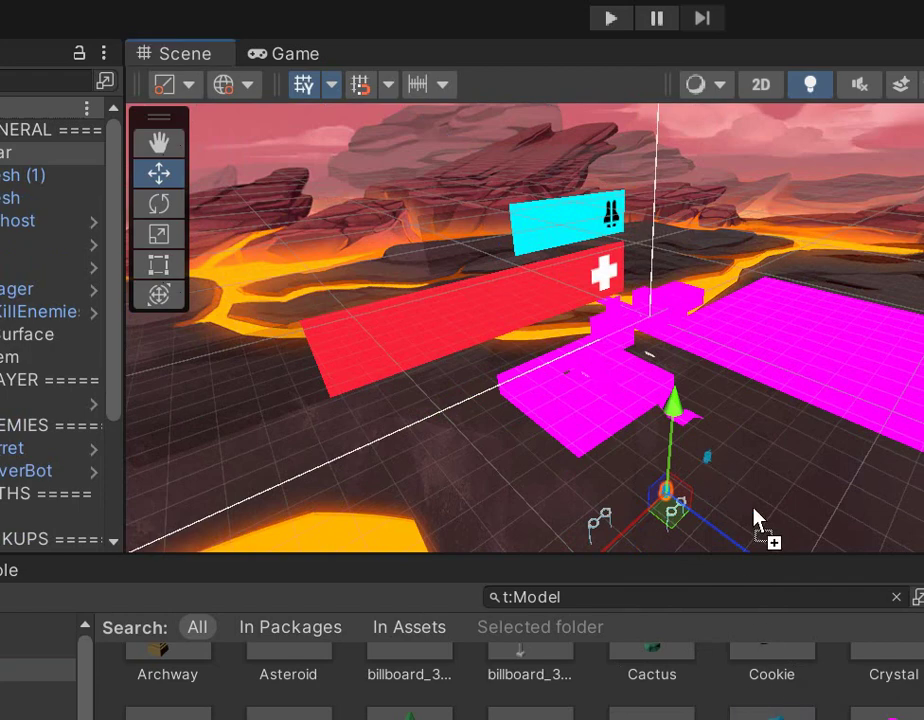
mouse_move(790, 712)
mouse_down()
mouse_move(707, 458)
mouse_move(800, 545)
mouse_up()
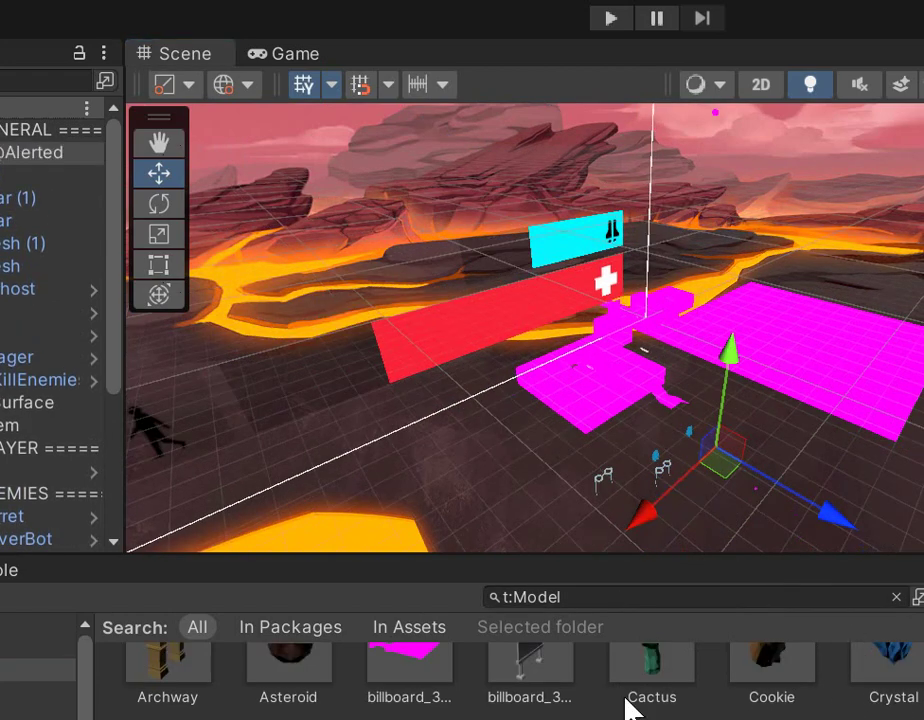
- Place a HoverBot model and a black cylinder model on the magenta floor
scroll(629, 701, down, 3)
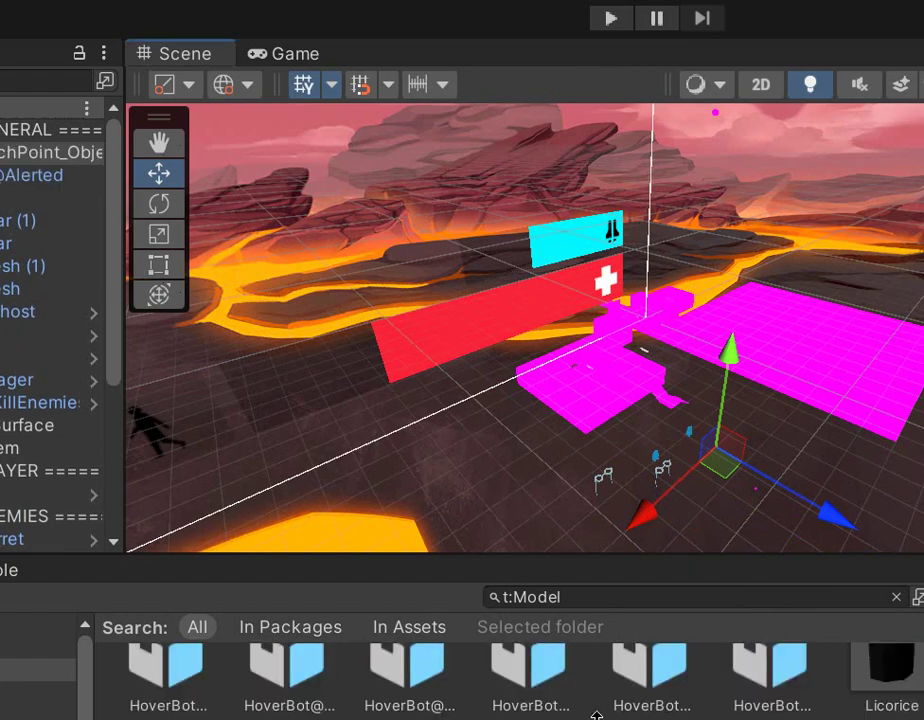
drag(598, 705, 565, 500)
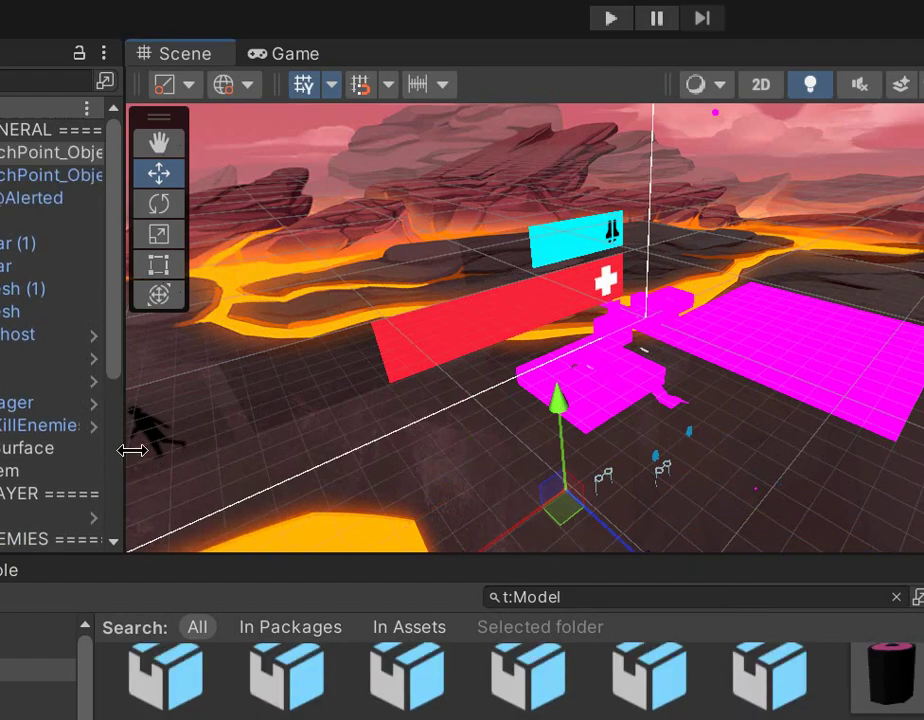
scroll(262, 462, up, 2)
scroll(310, 435, up, 2)
scroll(310, 435, up, 2)
scroll(316, 433, up, 2)
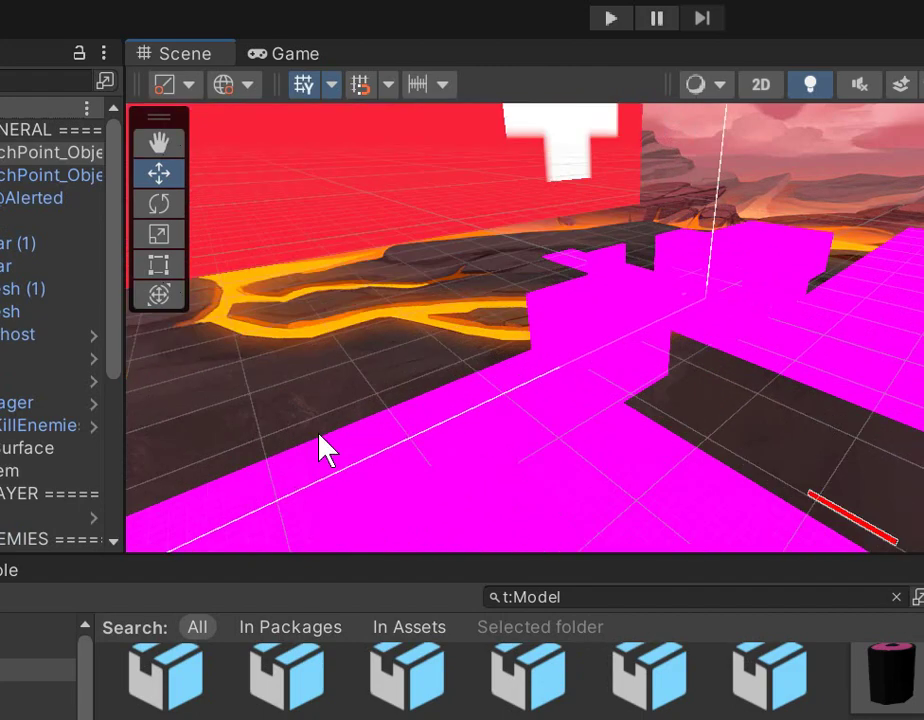
scroll(320, 443, up, 2)
drag(876, 708, 558, 402)
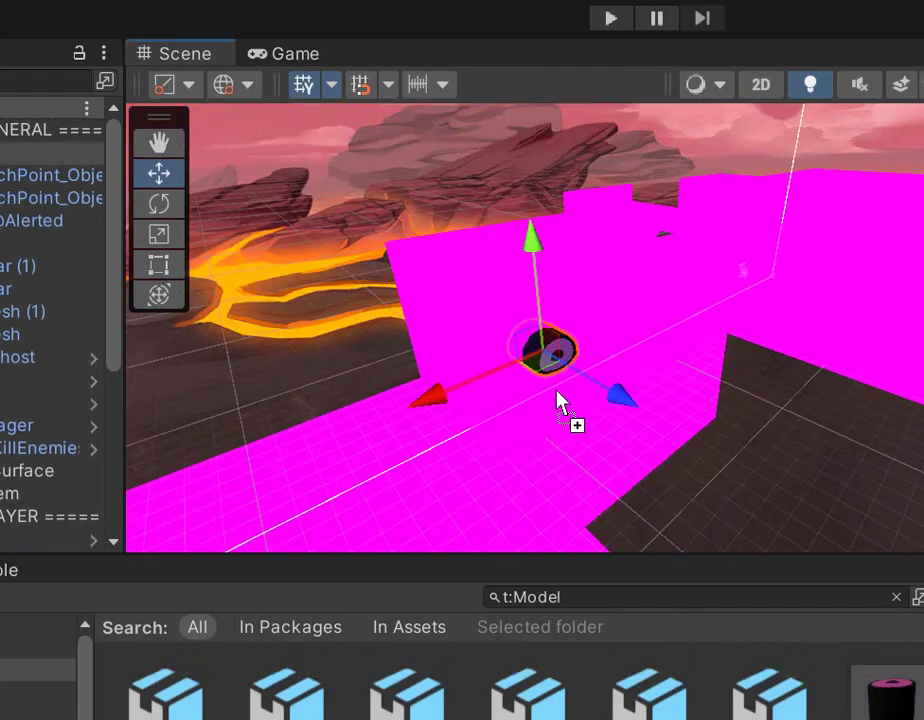
- Drop a second black cylinder model onto the magenta floor
scroll(747, 526, up, 2)
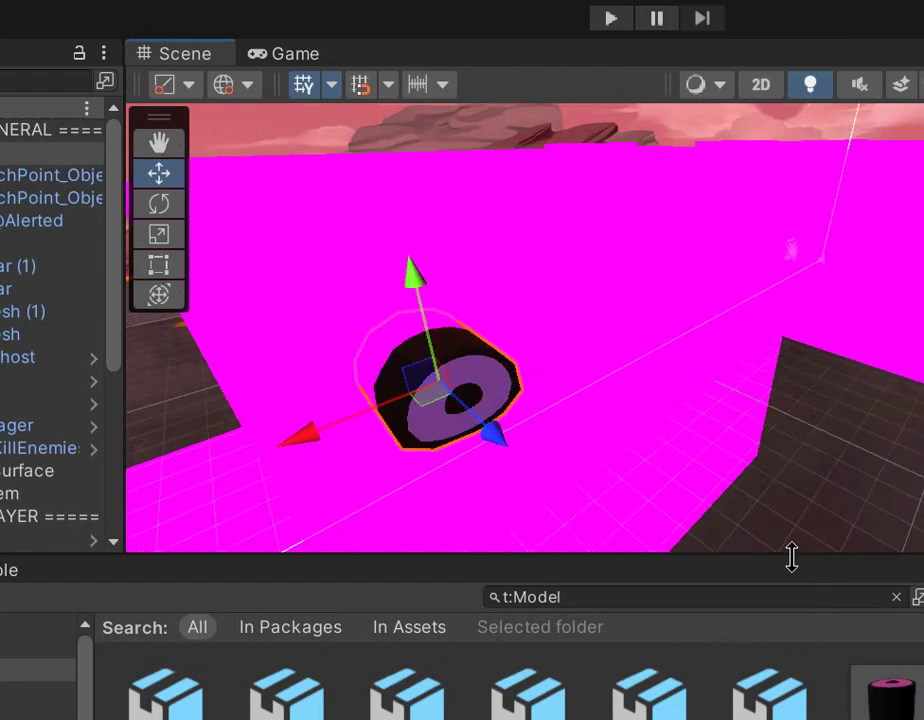
scroll(815, 522, down, 3)
scroll(815, 522, down, 1)
scroll(815, 522, down, 2)
scroll(808, 522, down, 2)
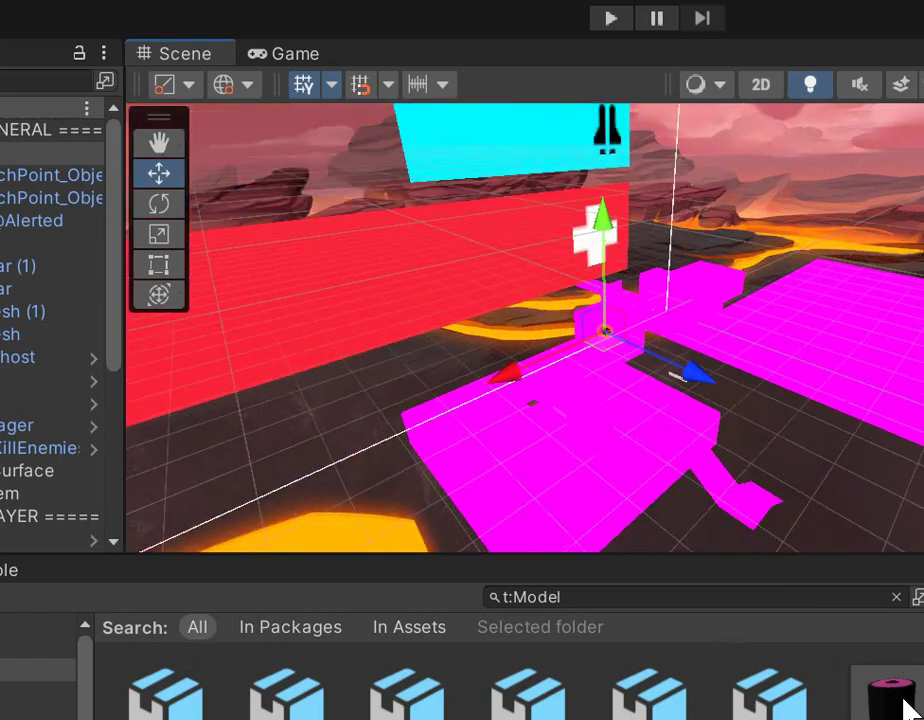
drag(880, 700, 556, 437)
- Add five more models onto the magenta platform
drag(826, 700, 598, 458)
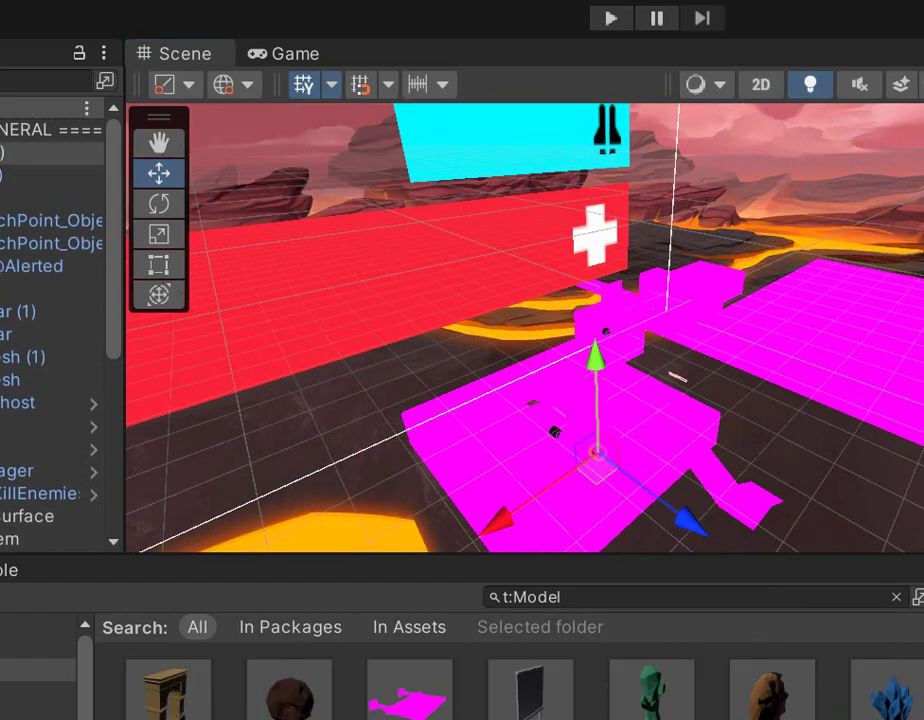
drag(188, 708, 630, 405)
drag(530, 690, 604, 480)
drag(457, 432, 457, 432)
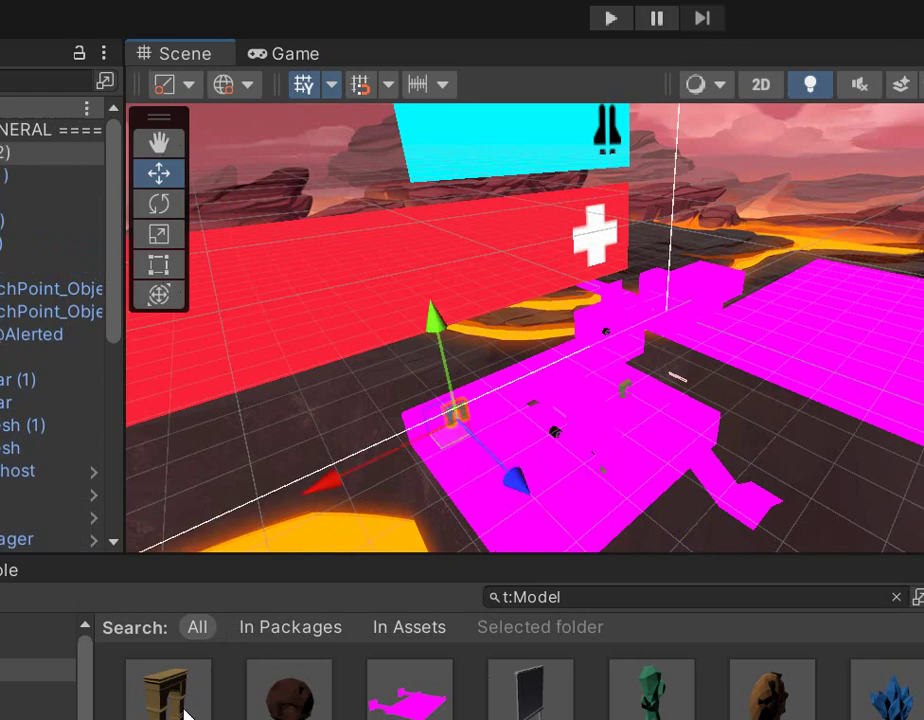
drag(184, 700, 536, 478)
- Orbit the view and scatter several copies of the pink model beside the platform
scroll(829, 490, down, 3)
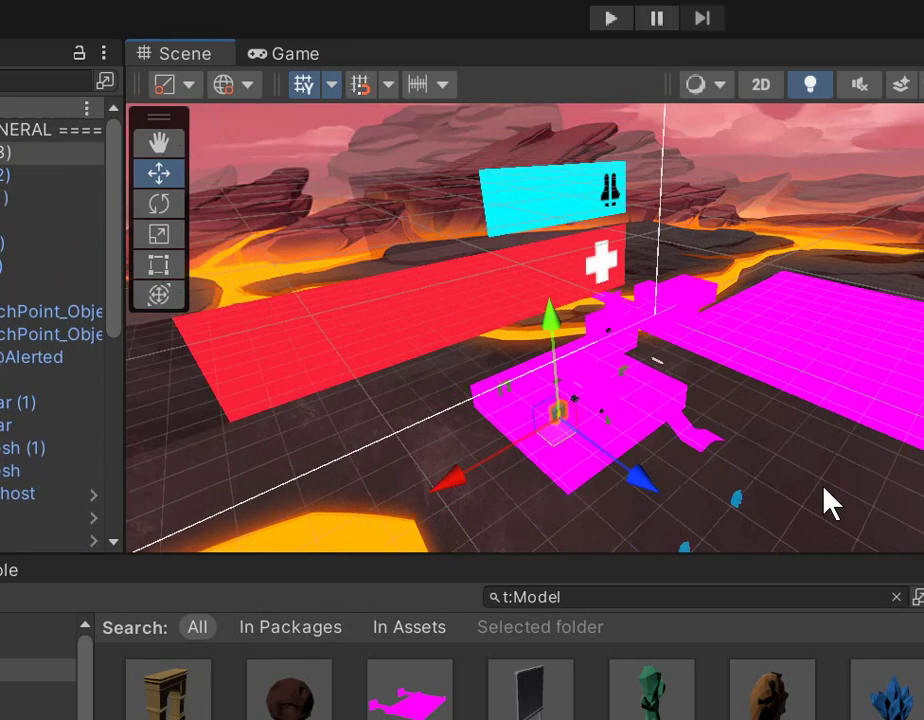
scroll(829, 490, down, 2)
right_drag(718, 367, 650, 358)
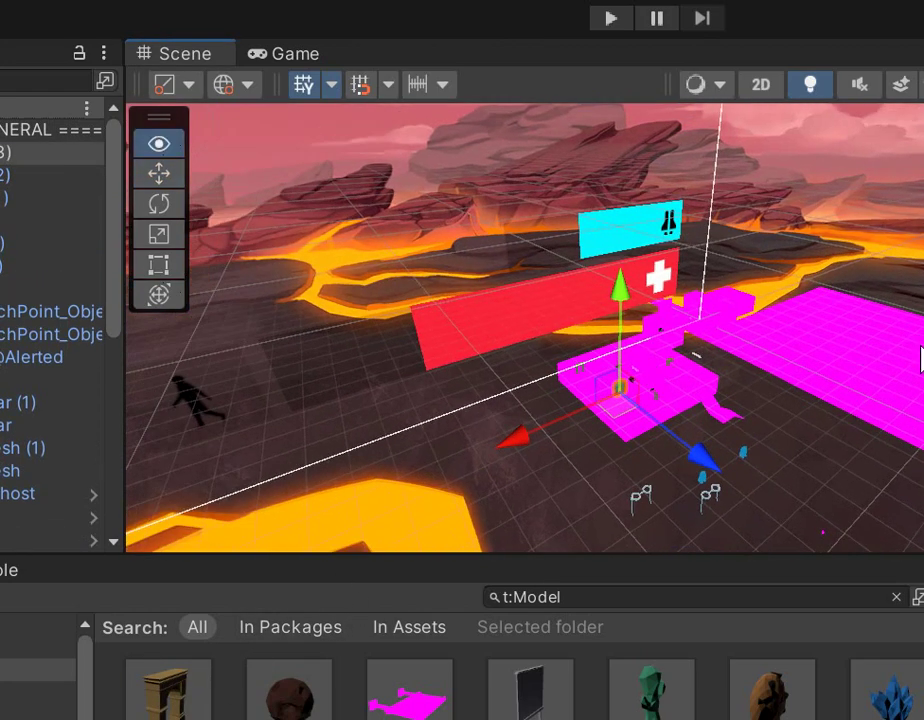
right_drag(921, 358, 691, 343)
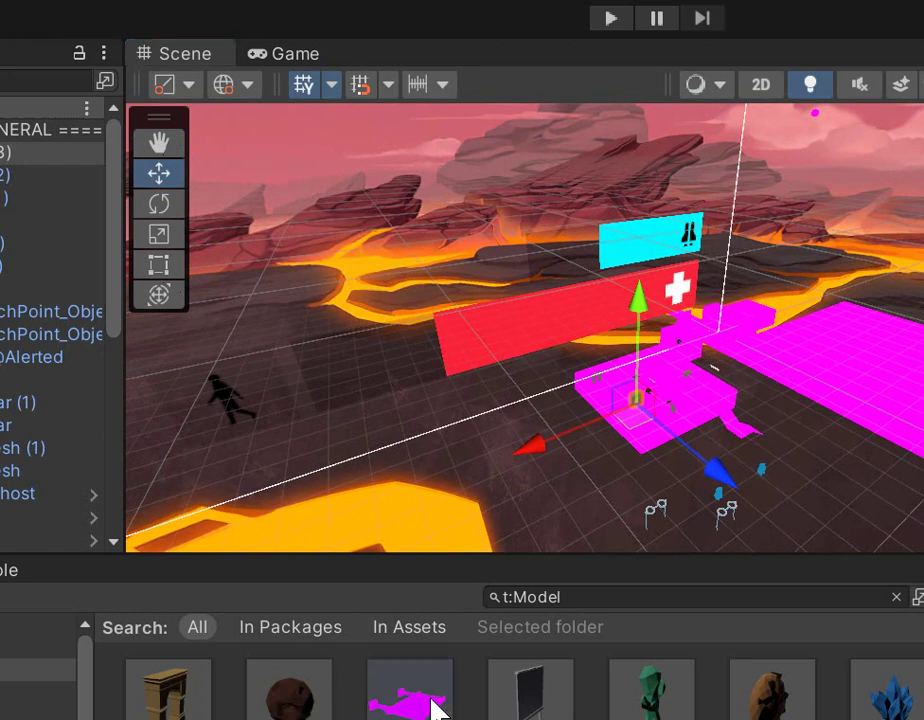
drag(437, 707, 821, 466)
drag(408, 698, 760, 447)
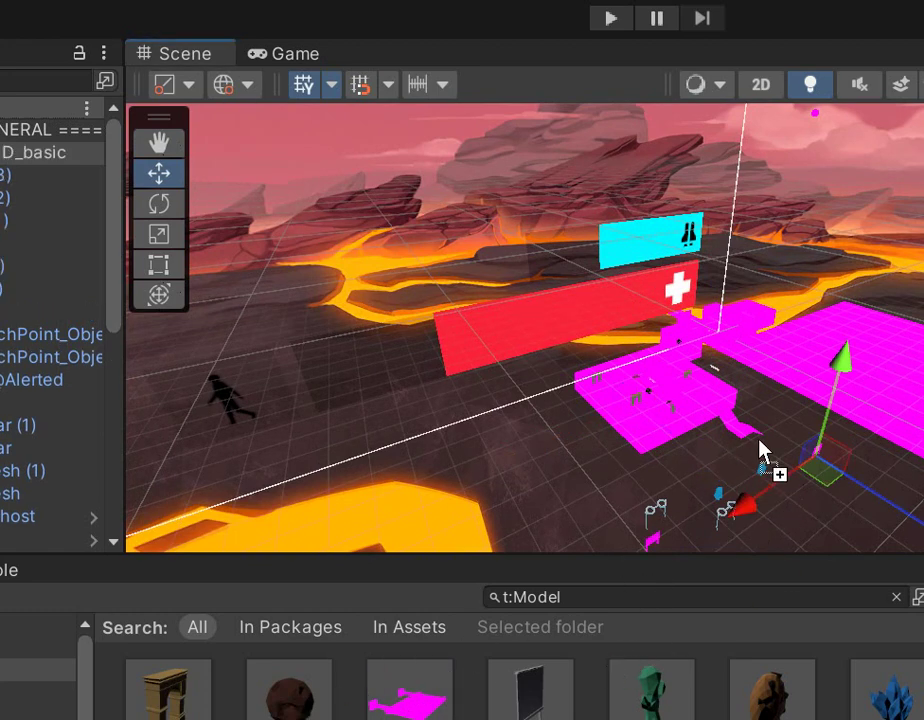
drag(741, 555, 790, 440)
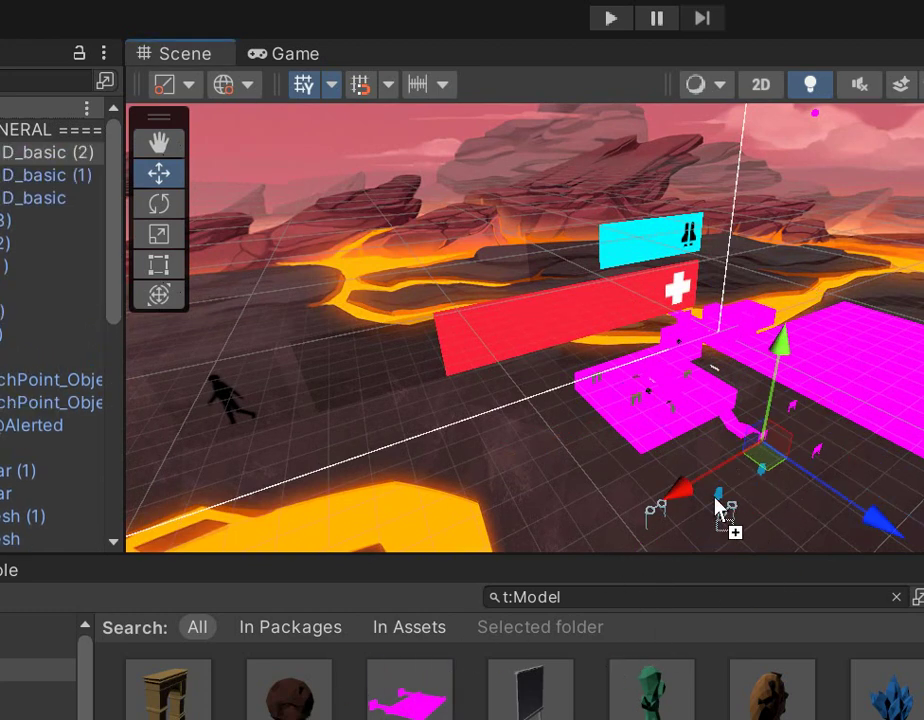
drag(410, 700, 722, 516)
drag(437, 707, 671, 463)
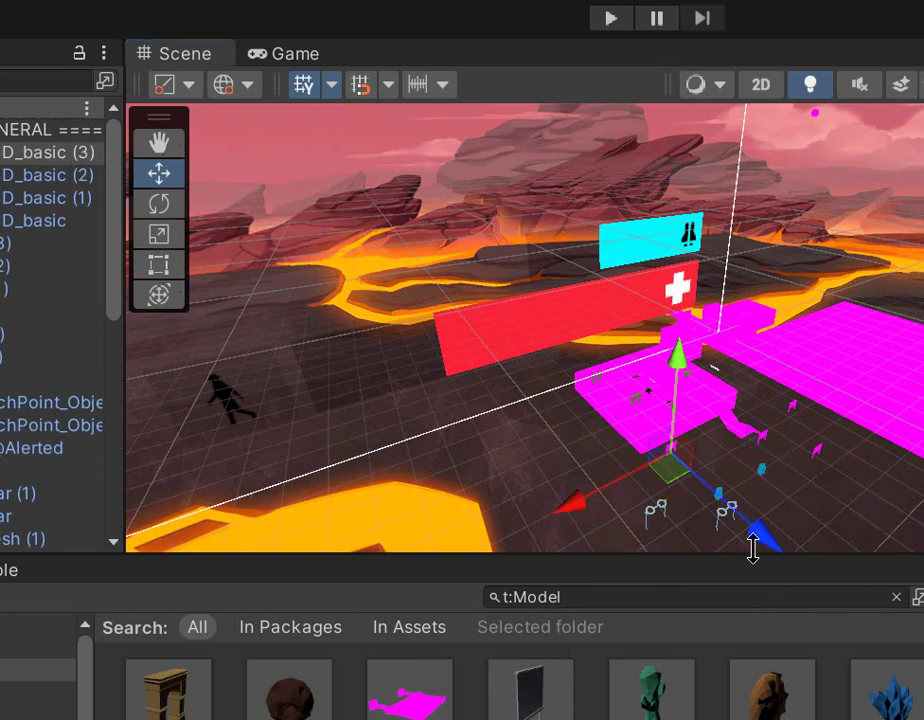
- Place a sign and another model near the path markers, plus a floor piece below the platform
drag(790, 680, 707, 400)
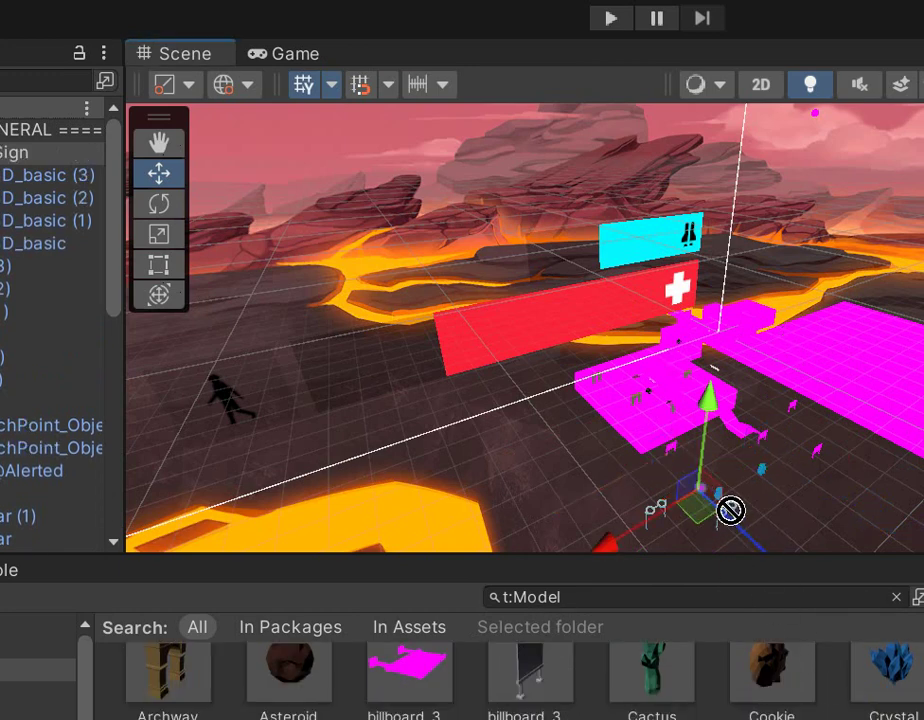
drag(736, 551, 730, 500)
scroll(500, 680, down, 3)
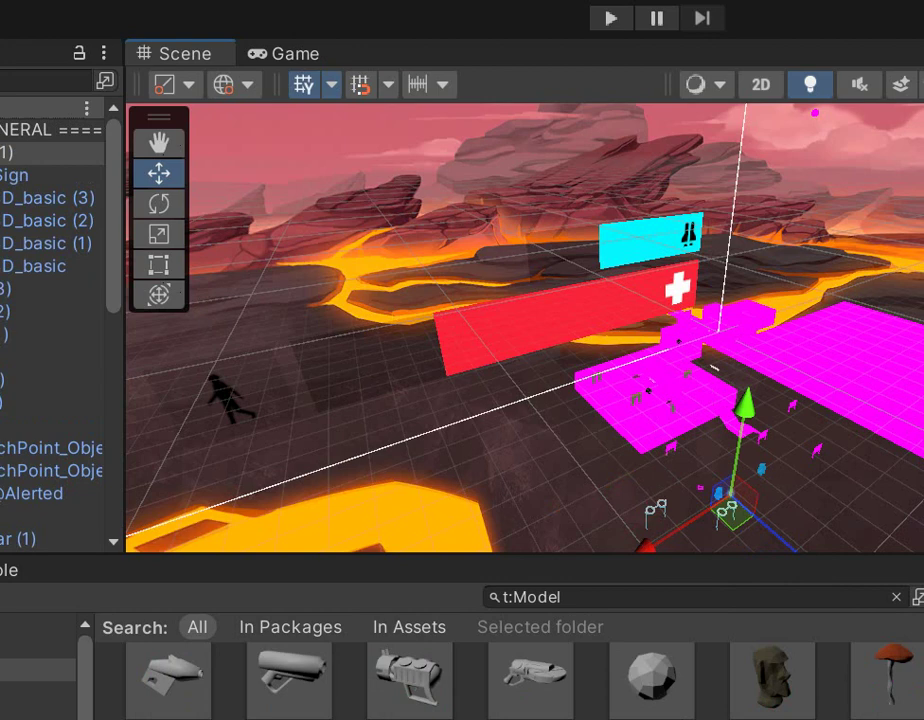
scroll(691, 690, down, 2)
drag(691, 711, 645, 495)
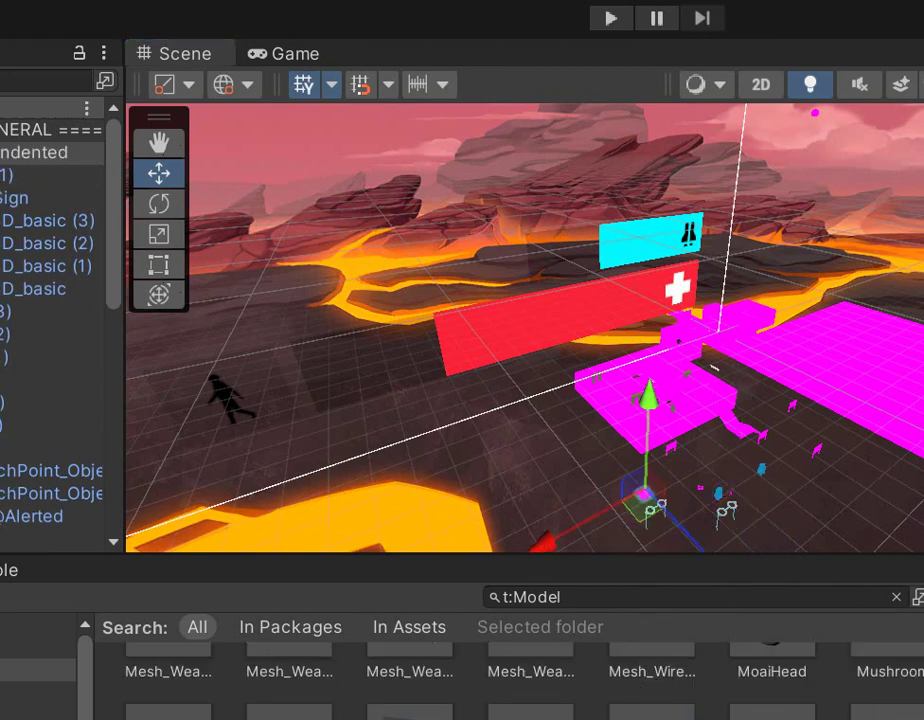
- Scatter small magenta floor tiles such as HalfIndented, Indented, 8m and 4m around the platform's base
scroll(500, 670, up, 1)
drag(530, 660, 573, 466)
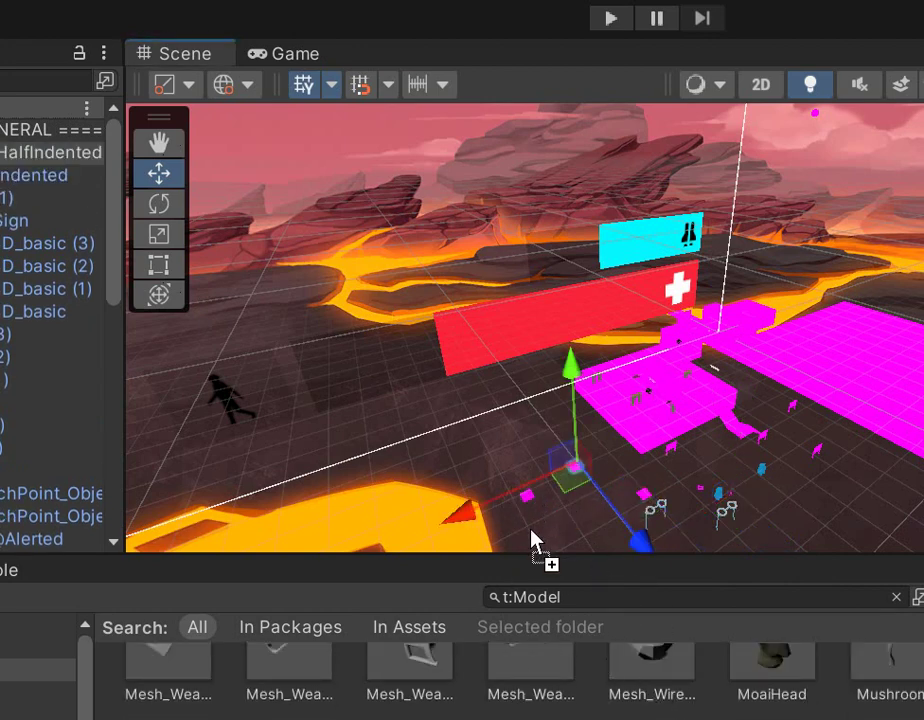
drag(530, 670, 516, 495)
scroll(500, 680, down, 1)
mouse_move(530, 680)
mouse_down()
mouse_move(603, 527)
mouse_move(600, 512)
mouse_up()
mouse_move(530, 670)
mouse_down()
mouse_move(499, 462)
mouse_move(757, 450)
mouse_move(750, 440)
mouse_up()
- Add two Sign models, one near the floor tiles and one on the platform
scroll(604, 660, down, 3)
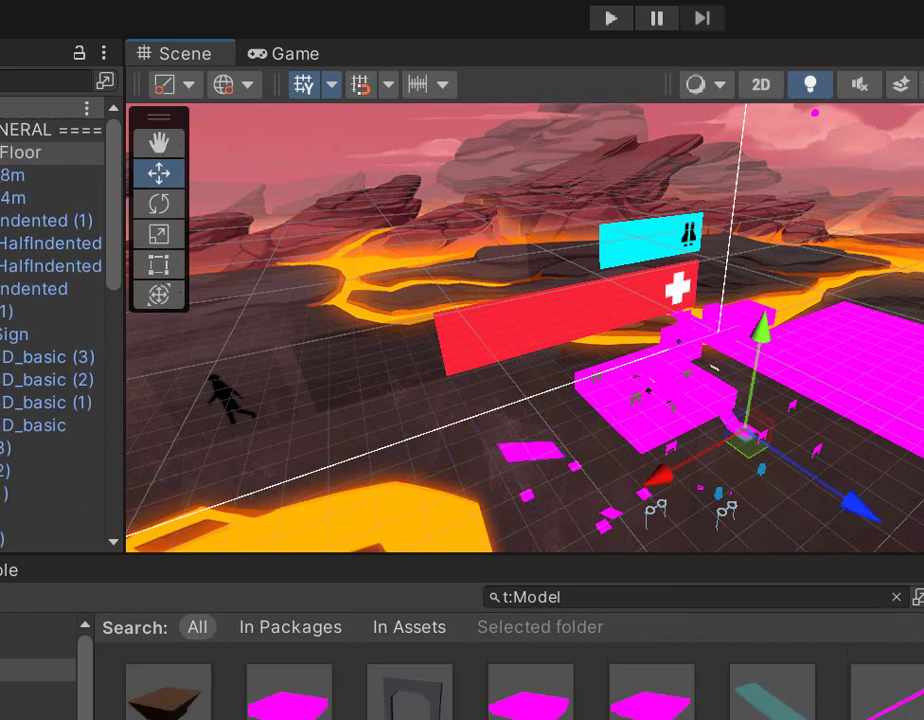
drag(300, 718, 690, 468)
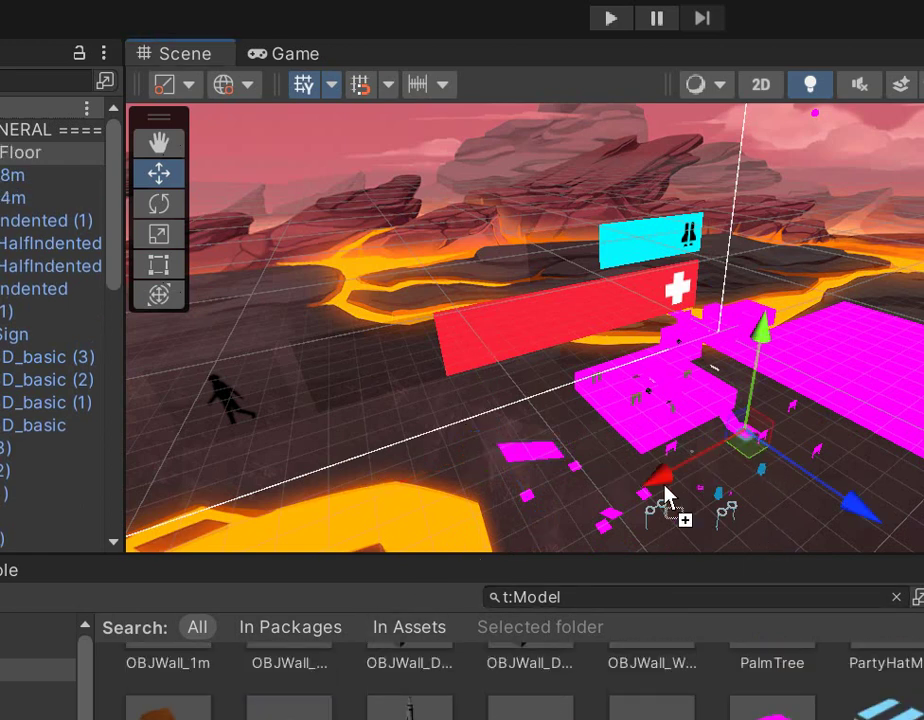
drag(409, 689, 688, 400)
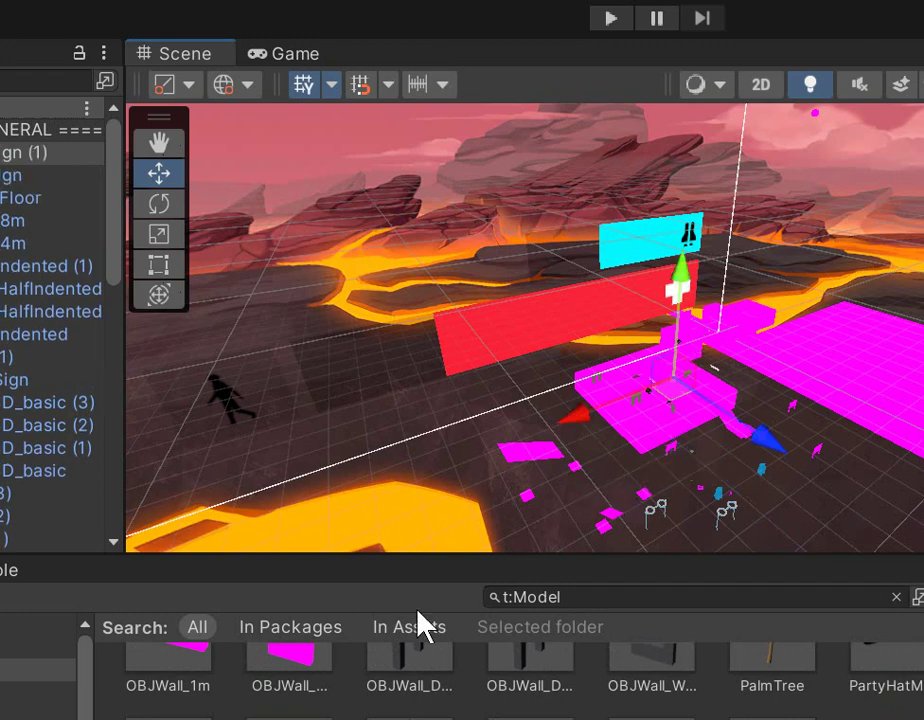
- Place OBJWall_1m wall pieces and Mesh models on the platform and the right floor
drag(162, 690, 625, 388)
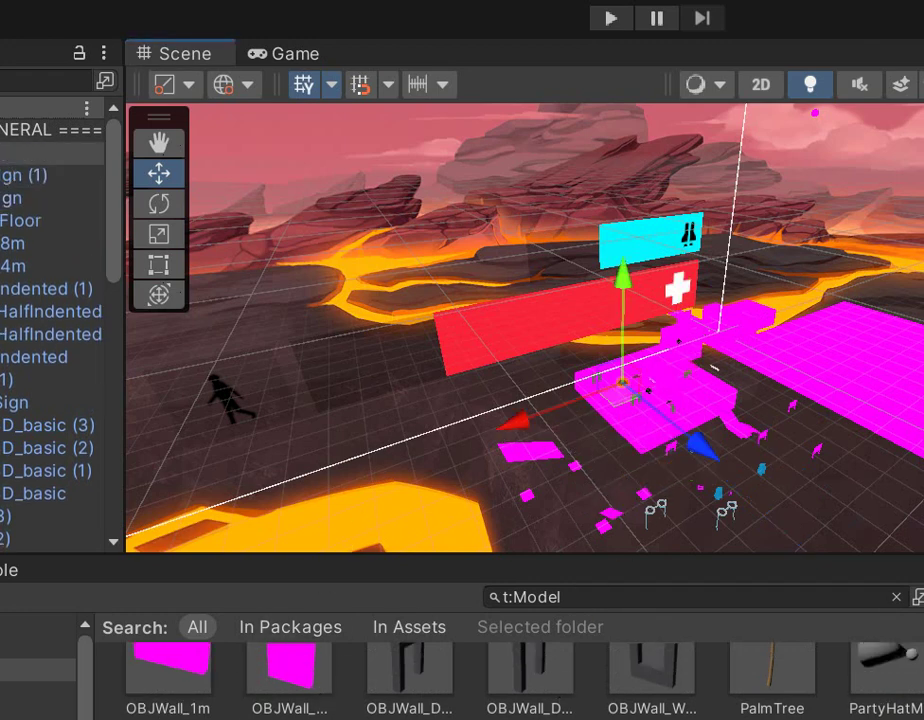
drag(168, 680, 838, 515)
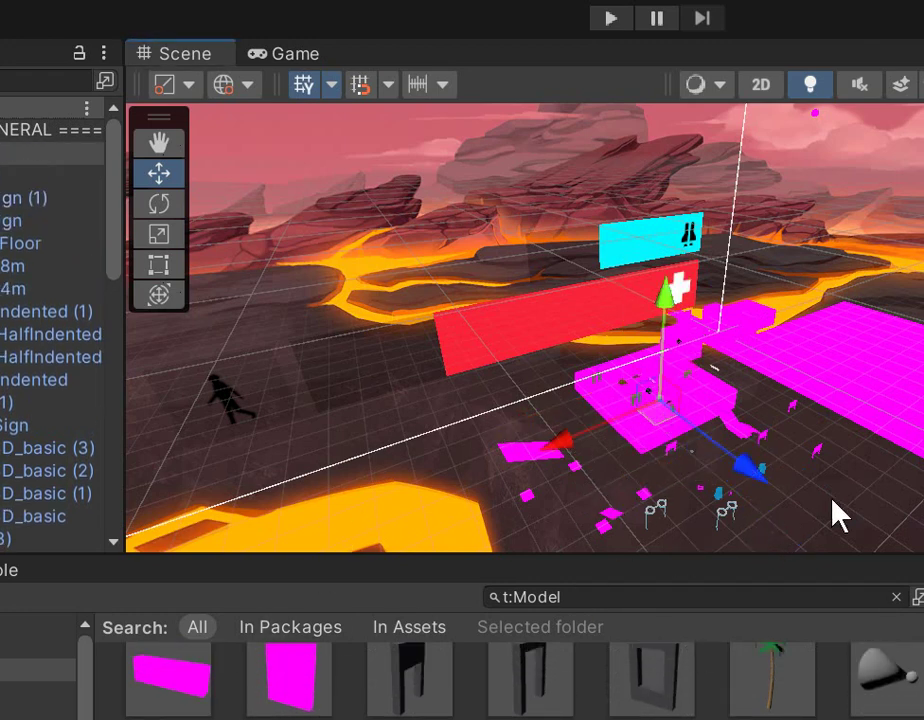
drag(168, 680, 852, 351)
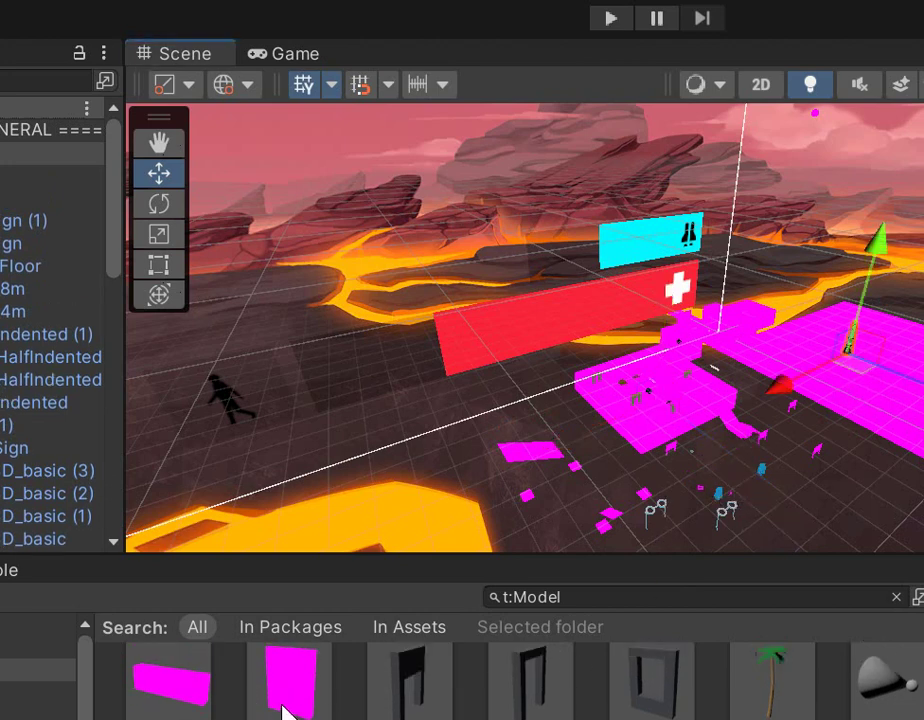
drag(285, 712, 820, 370)
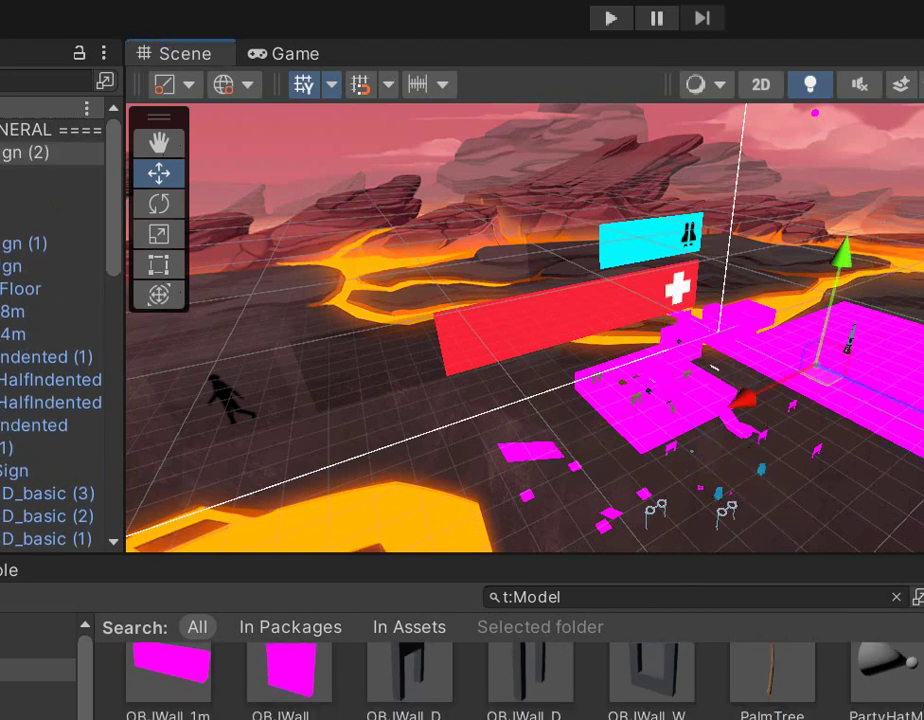
drag(880, 675, 876, 378)
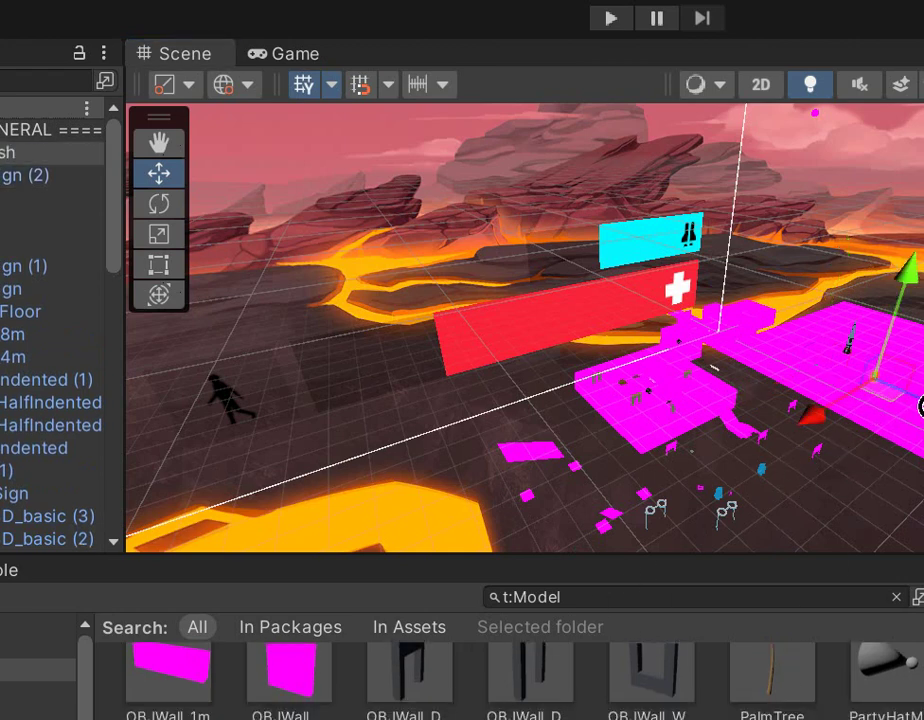
drag(910, 680, 918, 430)
scroll(510, 680, down, 3)
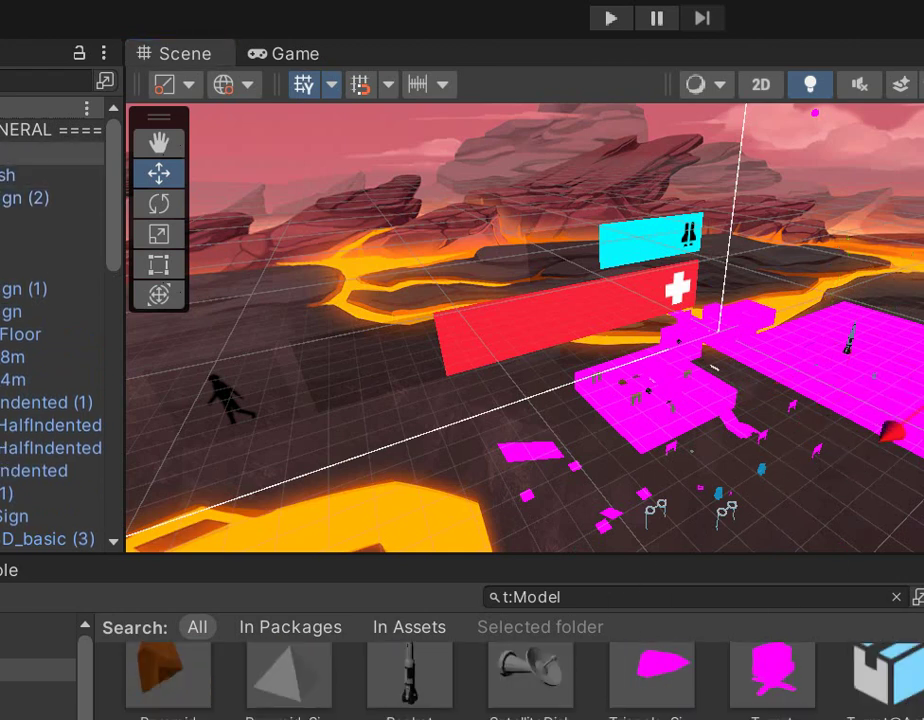
drag(632, 632, 910, 380)
click(38, 647)
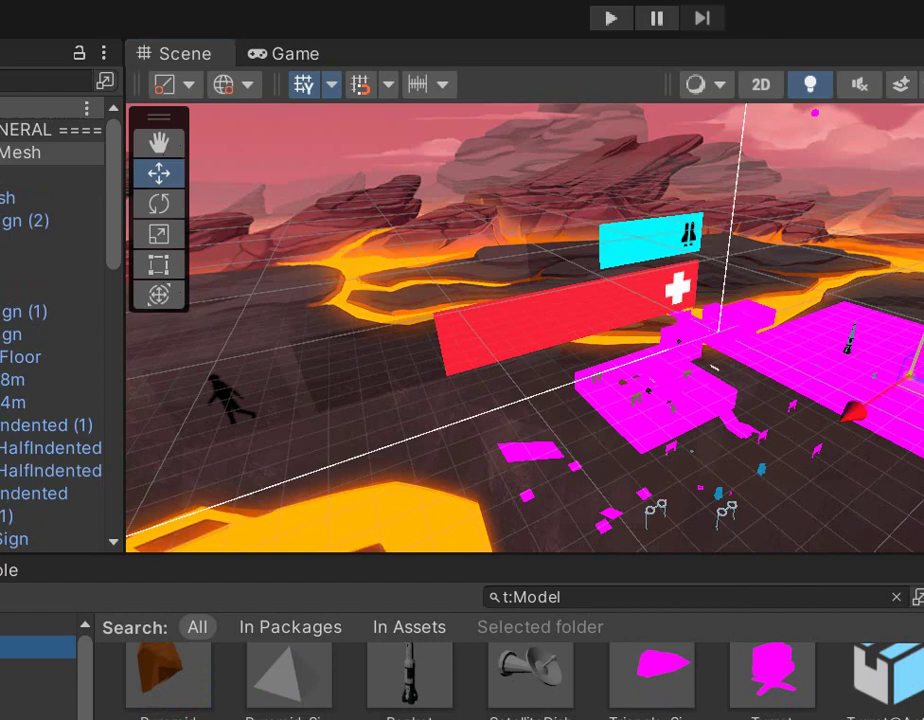
- List all prefabs and place sparks and flash effect prefabs on the platform
scroll(500, 680, down, 3)
scroll(500, 680, down, 3)
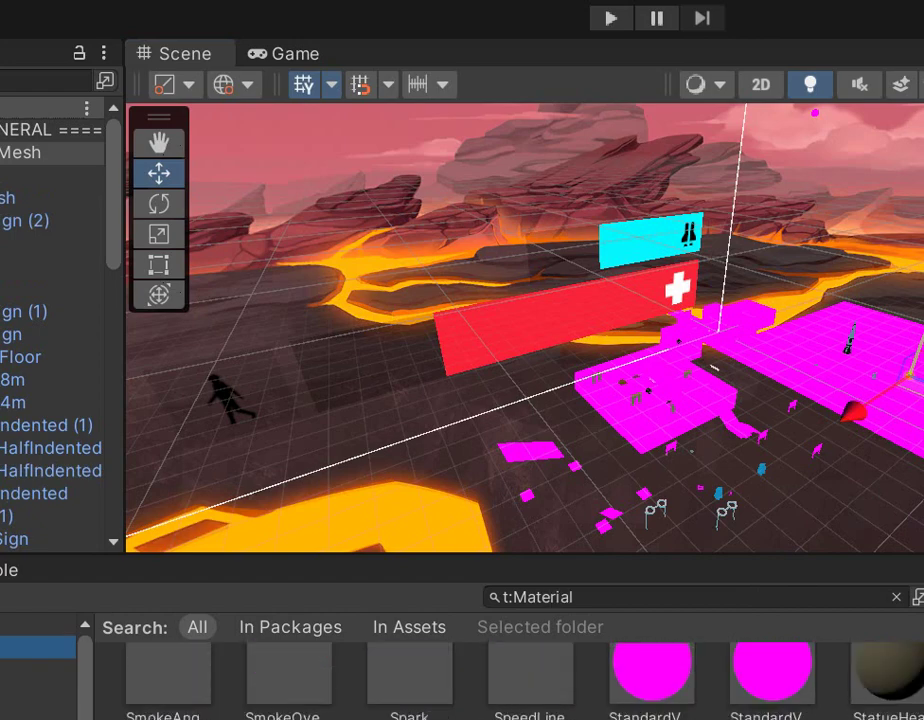
scroll(500, 680, down, 2)
click(38, 692)
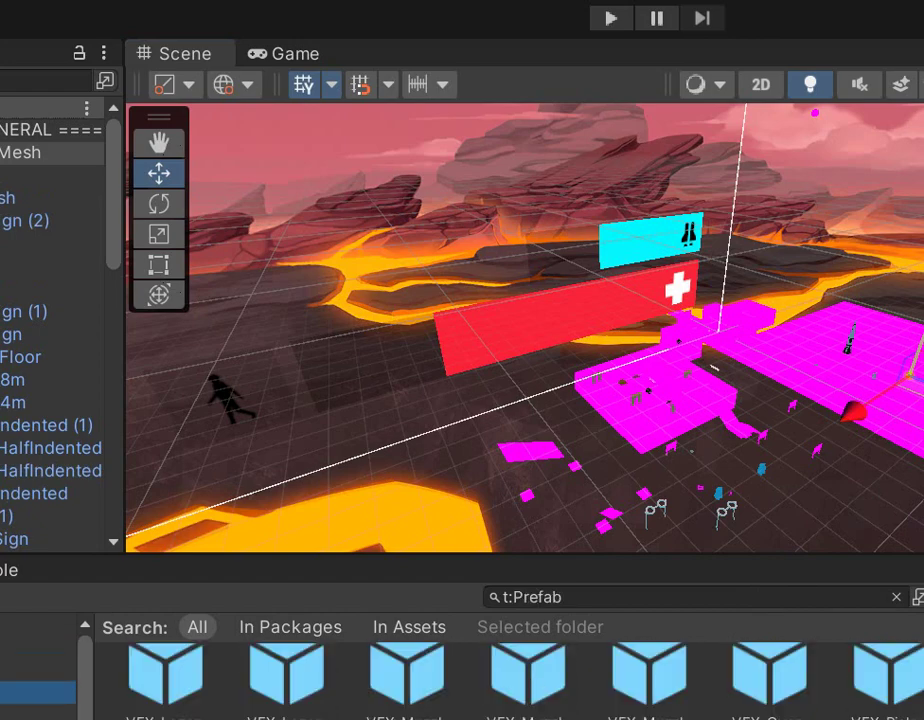
drag(281, 692, 664, 402)
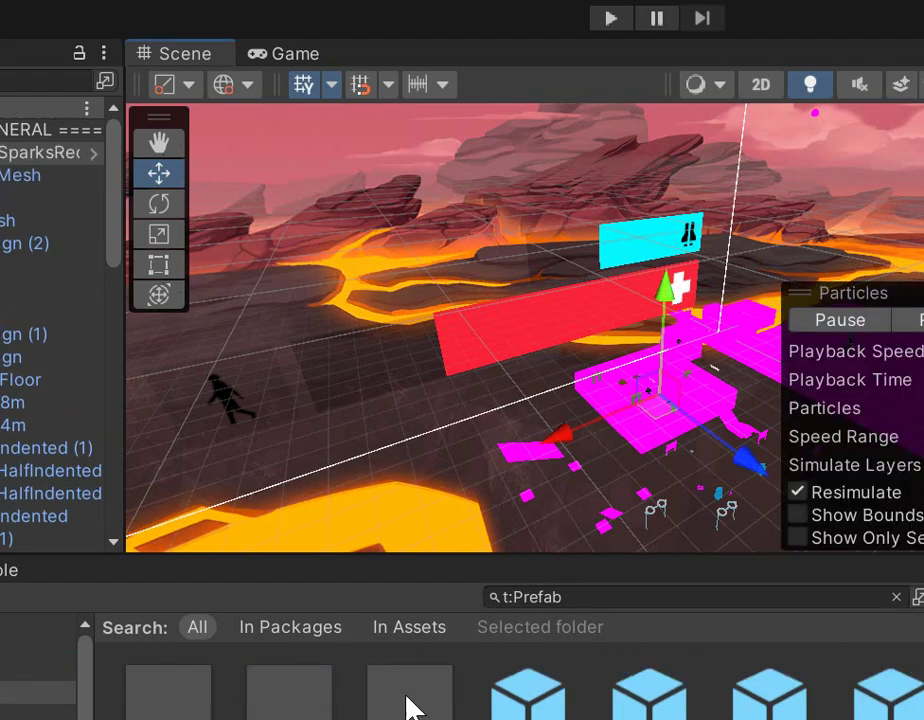
drag(410, 708, 672, 420)
- Place the magenta Walls layout in front of the platform plus weapon prefabs including the Launcher
scroll(620, 685, down, 2)
scroll(527, 688, down, 2)
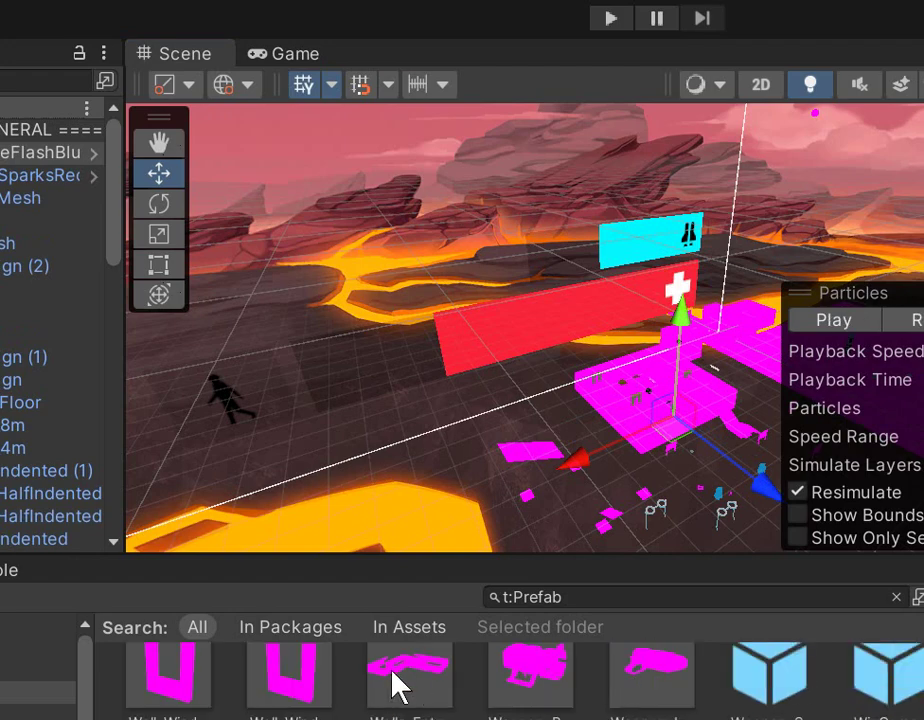
drag(395, 685, 560, 470)
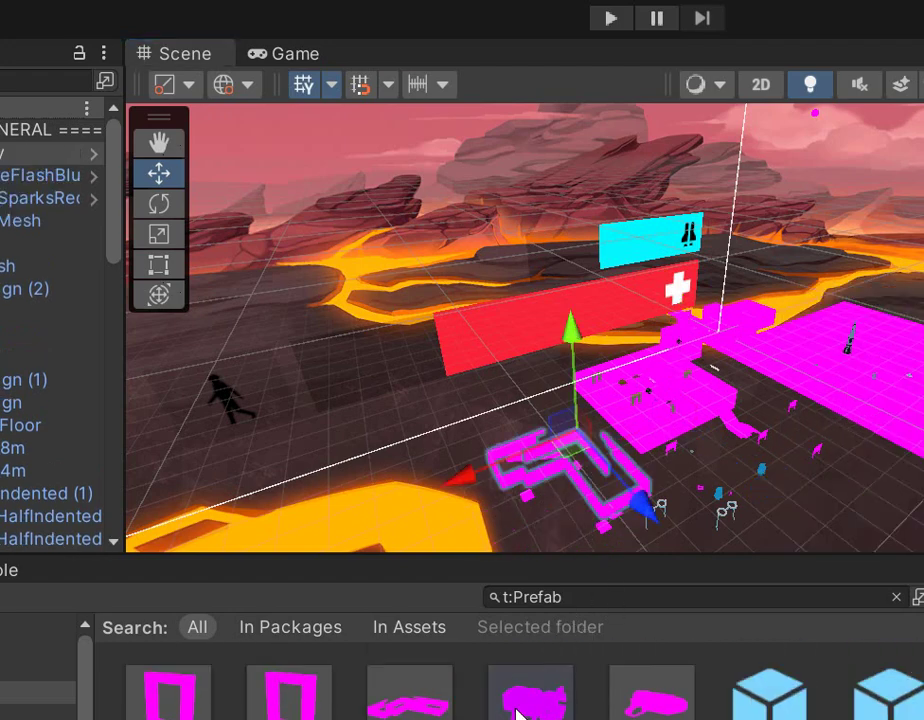
drag(517, 712, 625, 482)
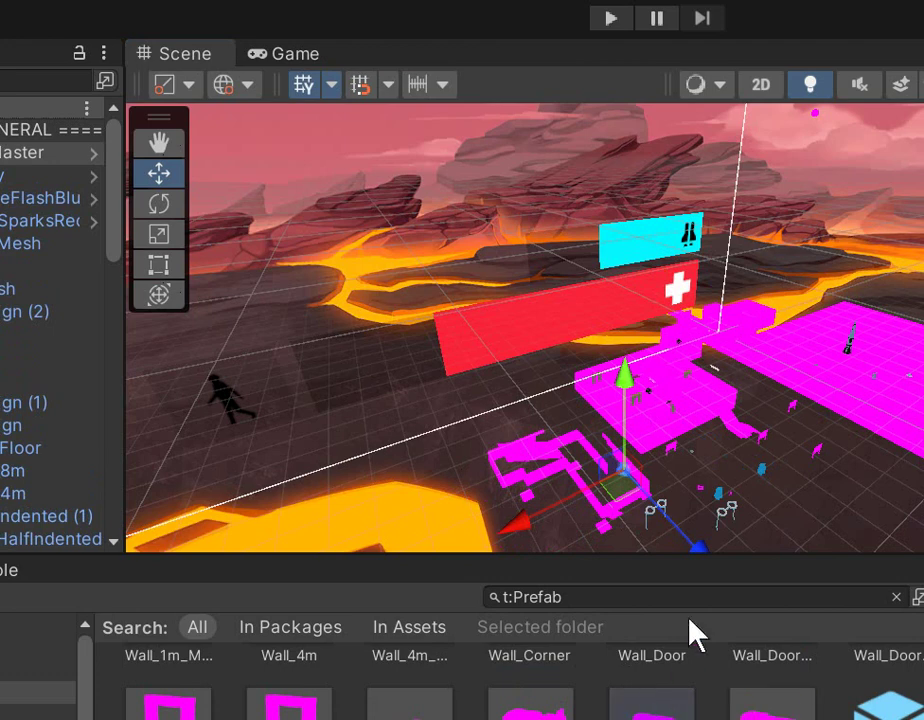
drag(700, 465, 670, 512)
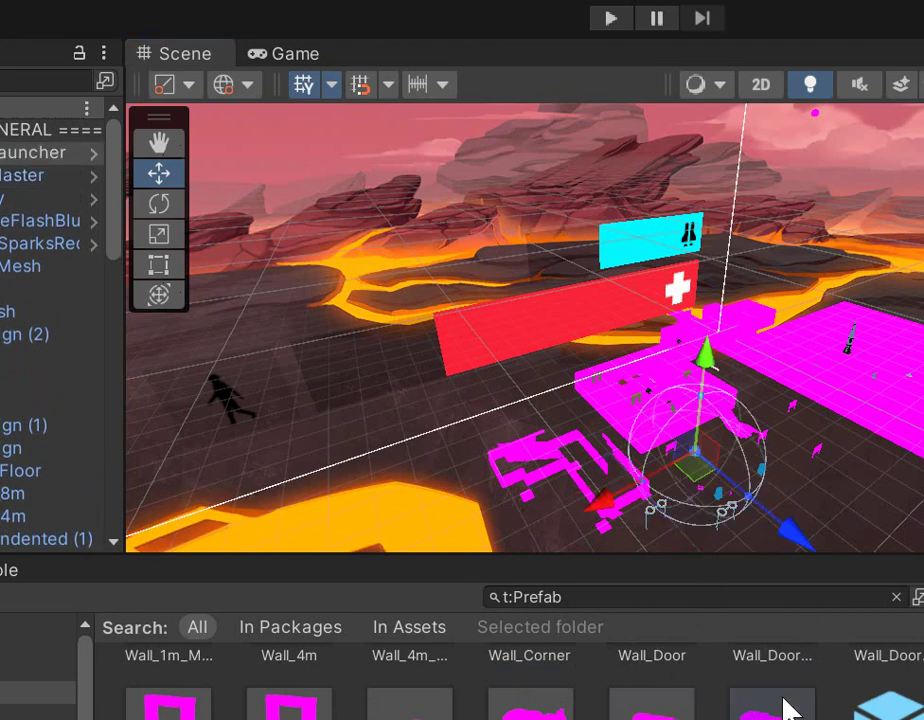
- Add Wall_Door and Wall_Corner prefabs in front of the platform and a VFX prefab beside the walls
drag(783, 707, 765, 415)
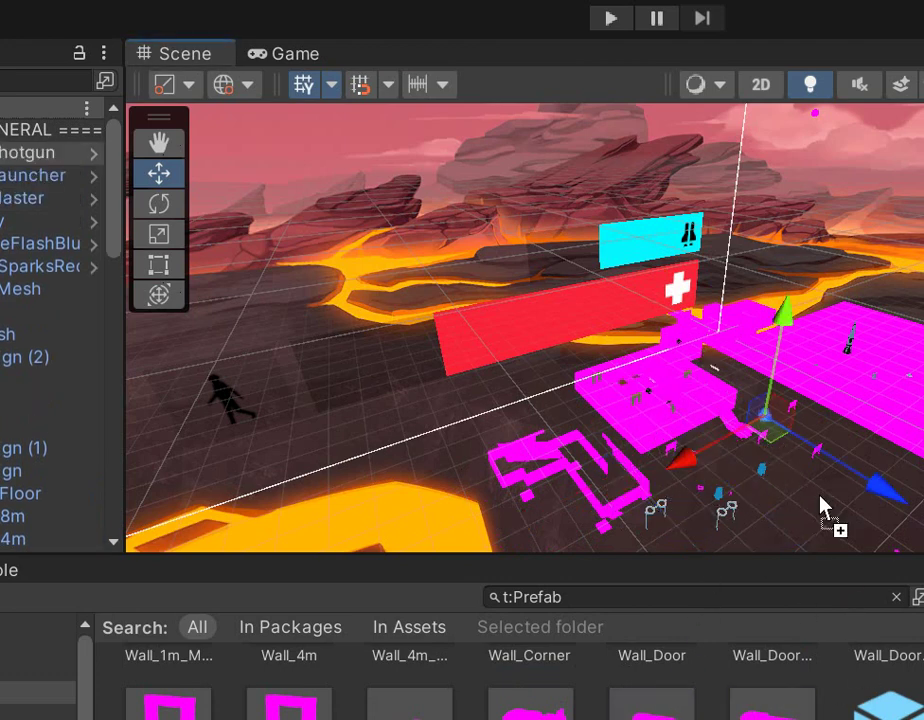
mouse_move(820, 510)
mouse_down()
mouse_move(818, 495)
mouse_move(551, 677)
mouse_up()
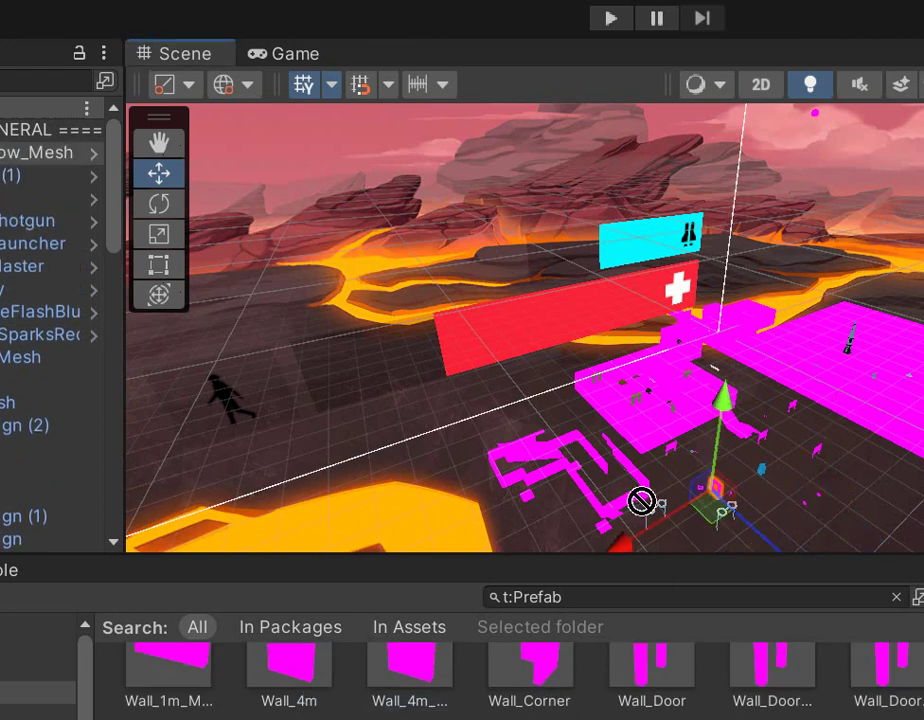
drag(551, 677, 645, 500)
scroll(655, 700, down, 2)
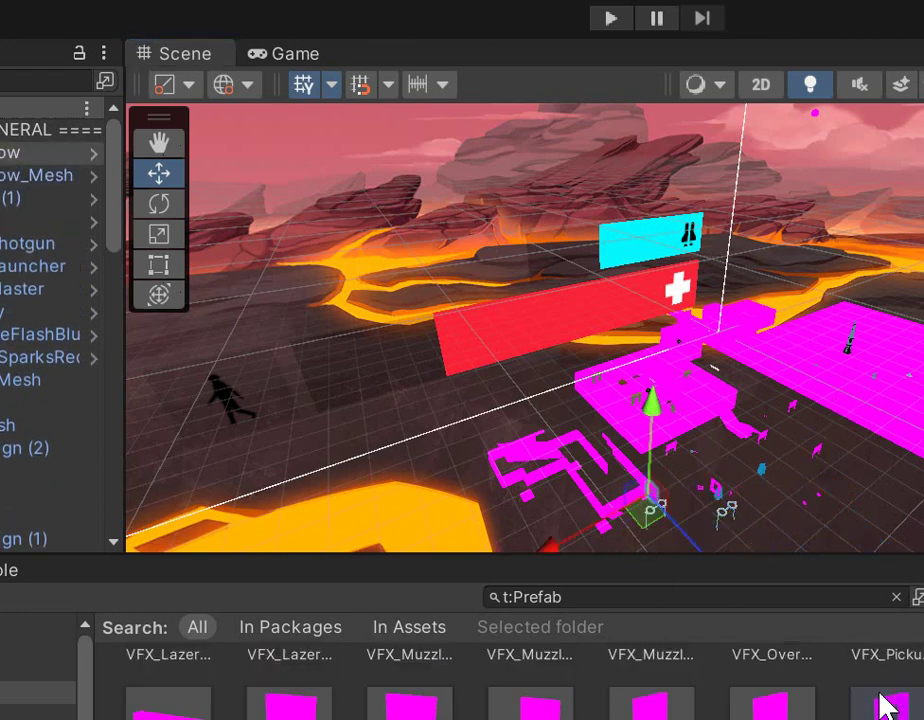
mouse_move(891, 690)
mouse_down()
mouse_move(742, 465)
mouse_move(770, 472)
mouse_up()
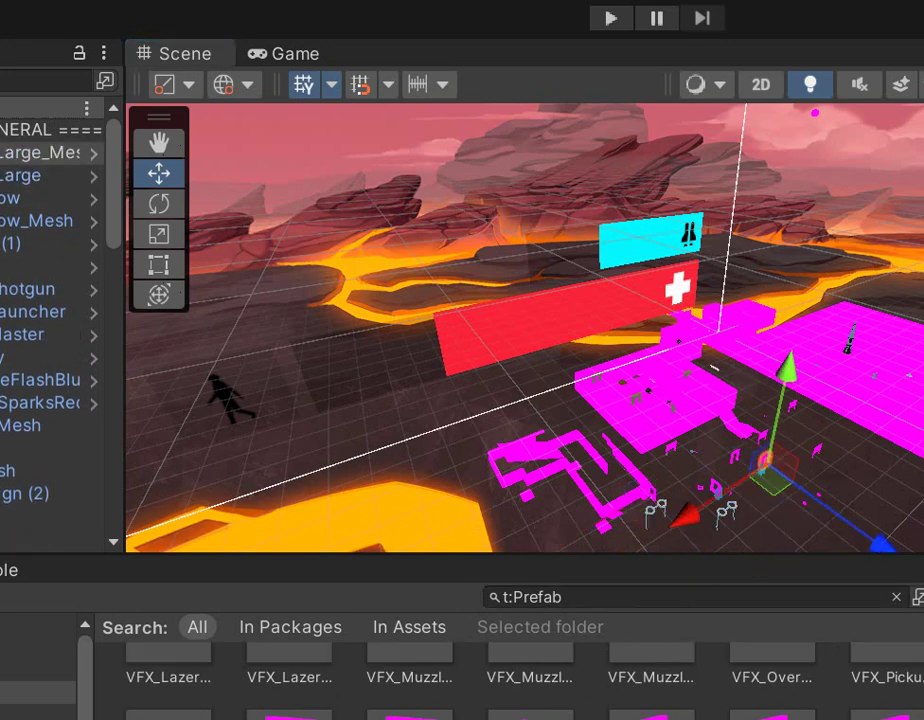
scroll(260, 697, up, 2)
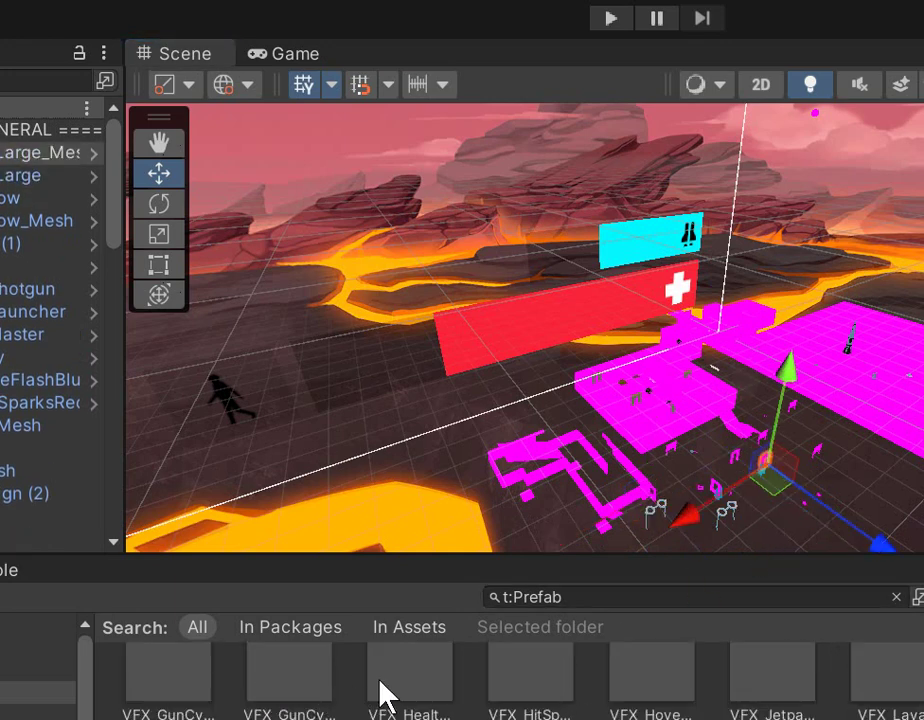
- Restrict the prefab search to In Assets and drop two prefabs onto the platform near the red bar
click(409, 630)
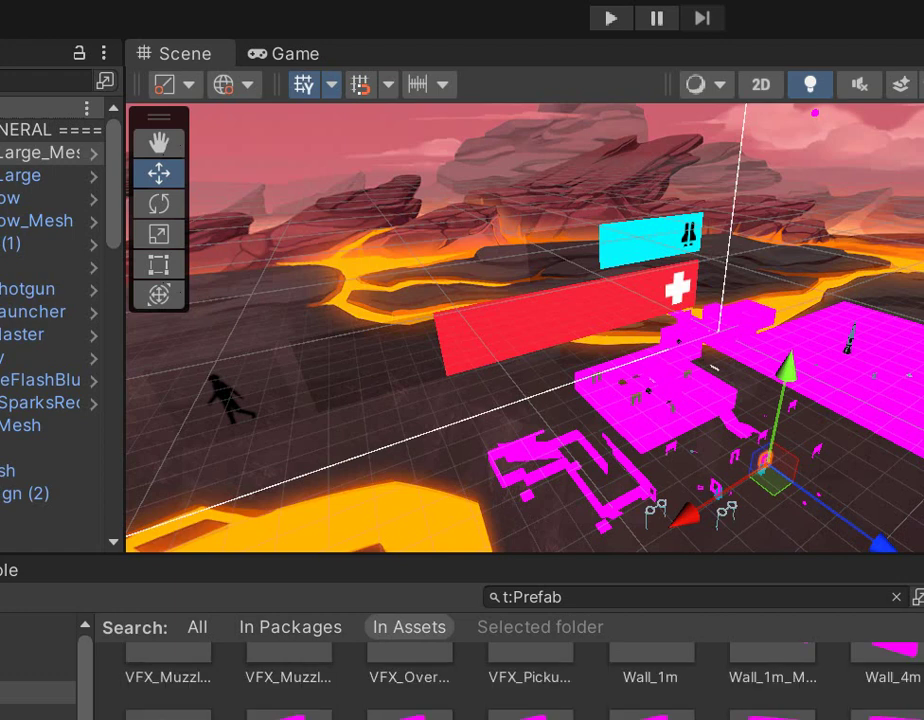
mouse_move(660, 700)
mouse_down()
mouse_move(728, 420)
mouse_move(700, 420)
mouse_up()
mouse_move(695, 520)
mouse_down()
mouse_move(629, 411)
mouse_move(657, 380)
mouse_up()
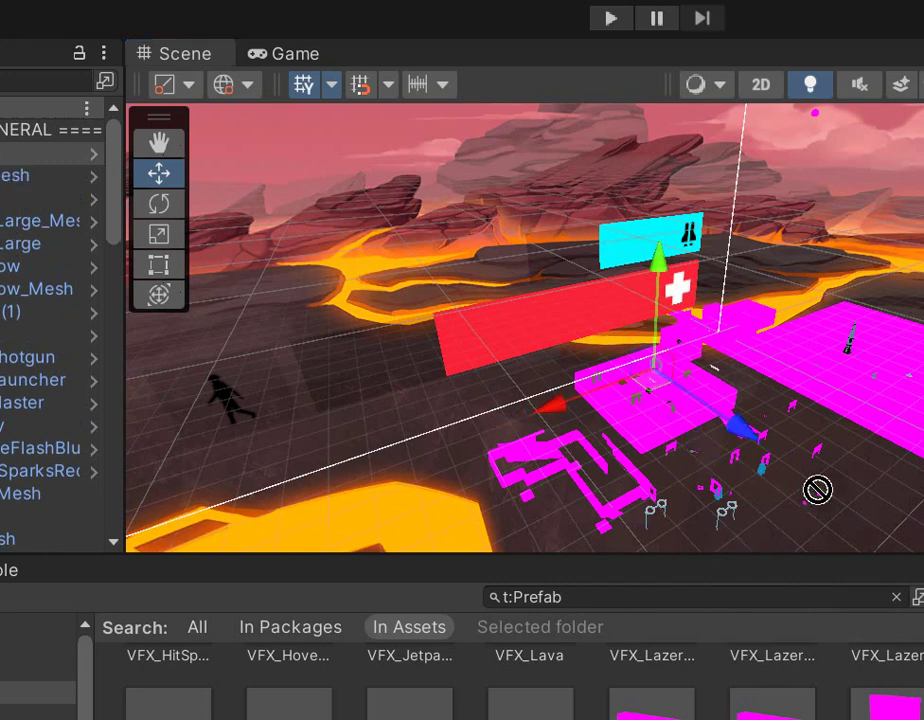
drag(818, 490, 701, 324)
- Place another prefab on the platform and two magenta pieces at the scene's lower right
scroll(510, 680, up, 3)
scroll(510, 680, up, 2)
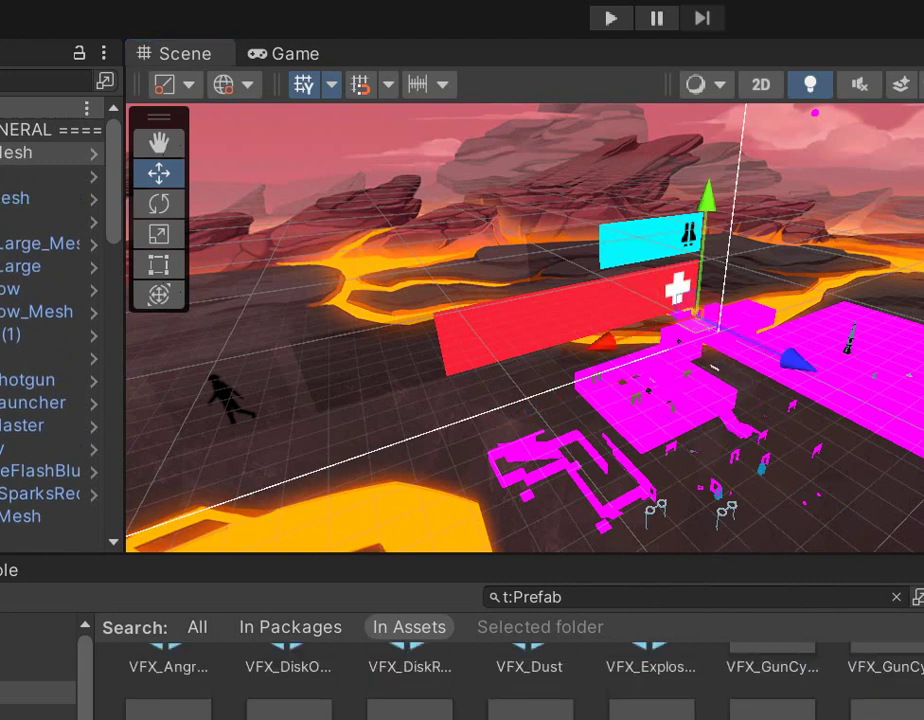
scroll(510, 680, up, 3)
scroll(510, 680, up, 2)
scroll(510, 680, down, 2)
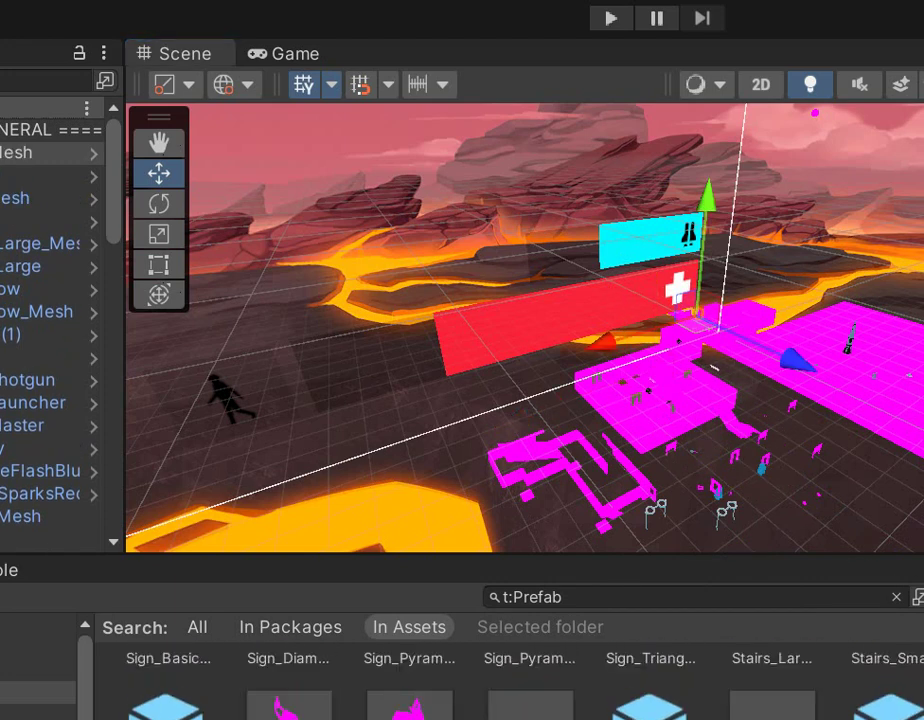
scroll(510, 680, up, 1)
drag(410, 690, 678, 385)
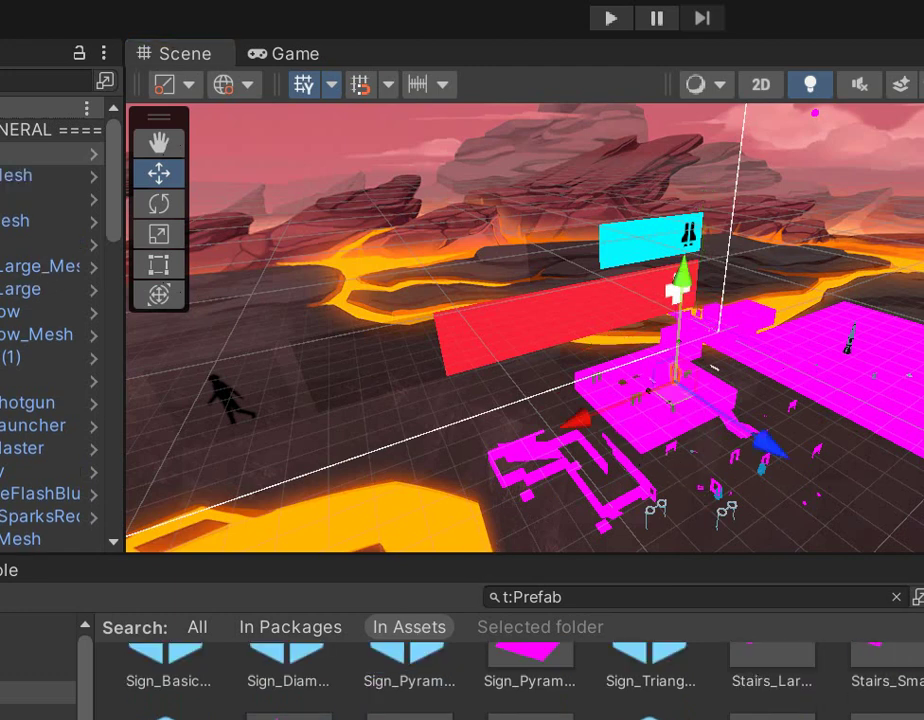
drag(772, 665, 676, 495)
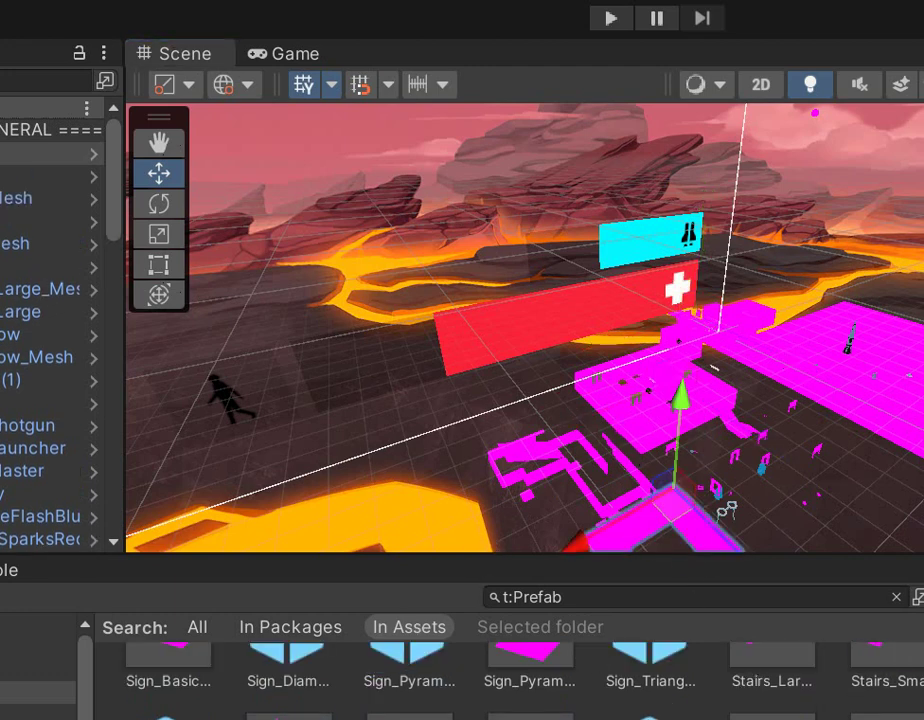
drag(772, 665, 770, 470)
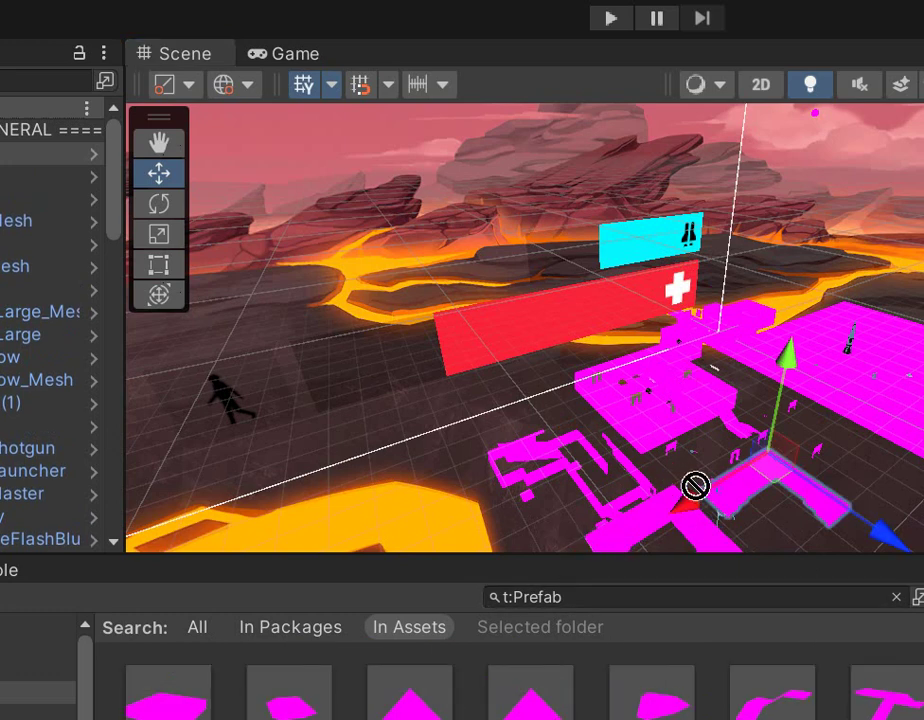
- Add a pyramid sign, ShortSteps pieces, a room and a ring-shaped room in the lower right
drag(432, 688, 813, 435)
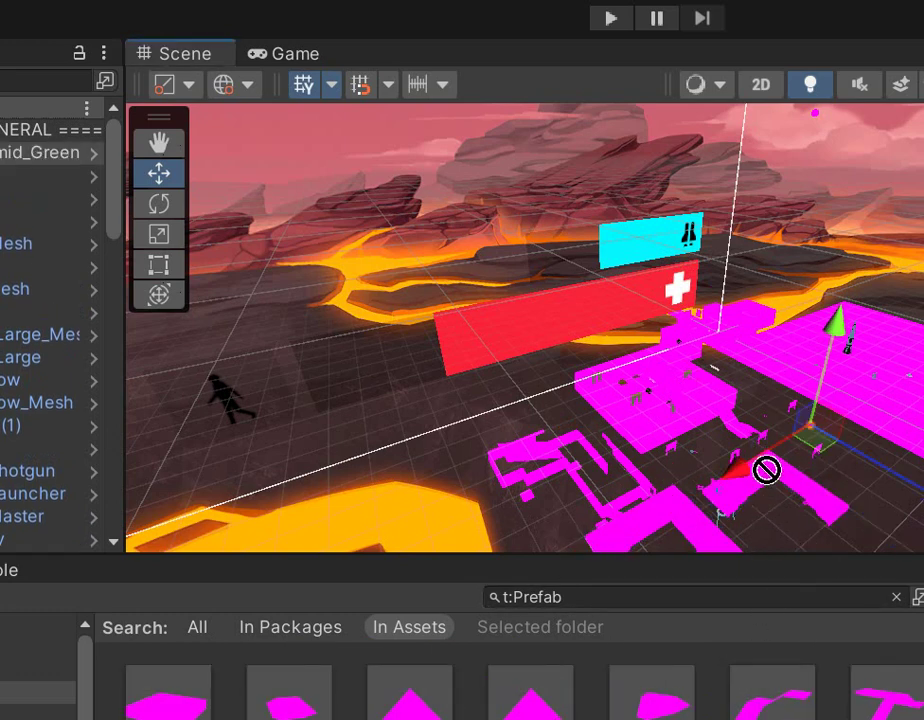
drag(752, 708, 765, 470)
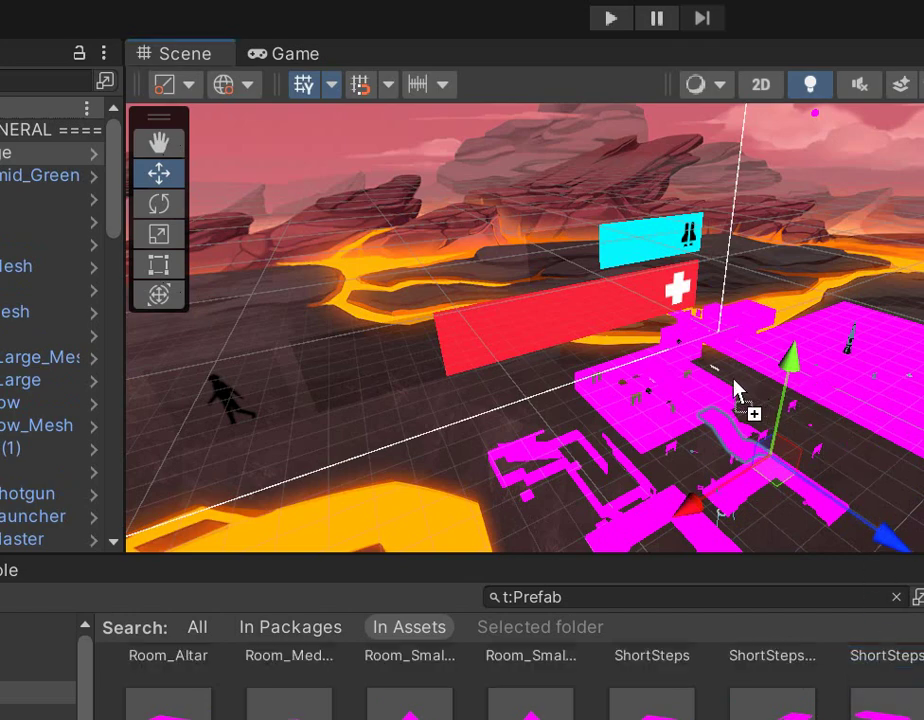
drag(881, 597, 735, 375)
drag(800, 490, 800, 492)
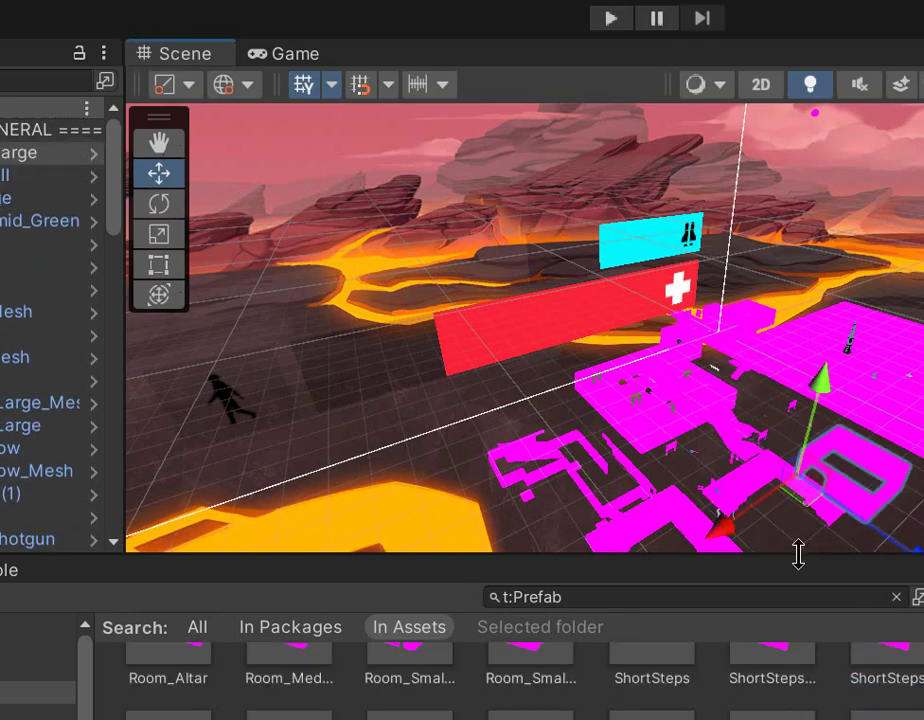
scroll(747, 505, down, 3)
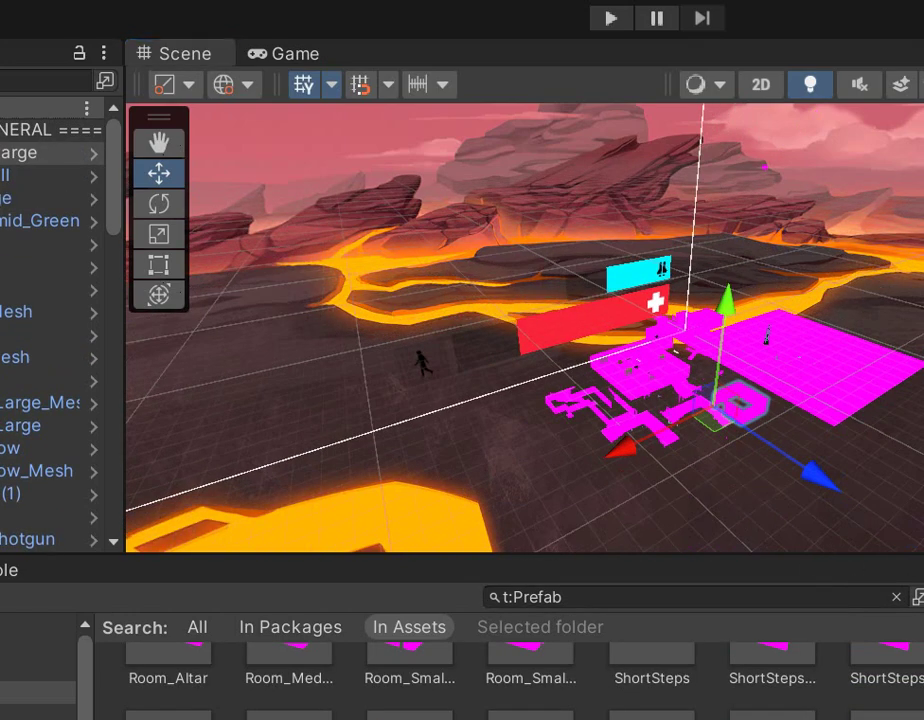
drag(410, 660, 680, 585)
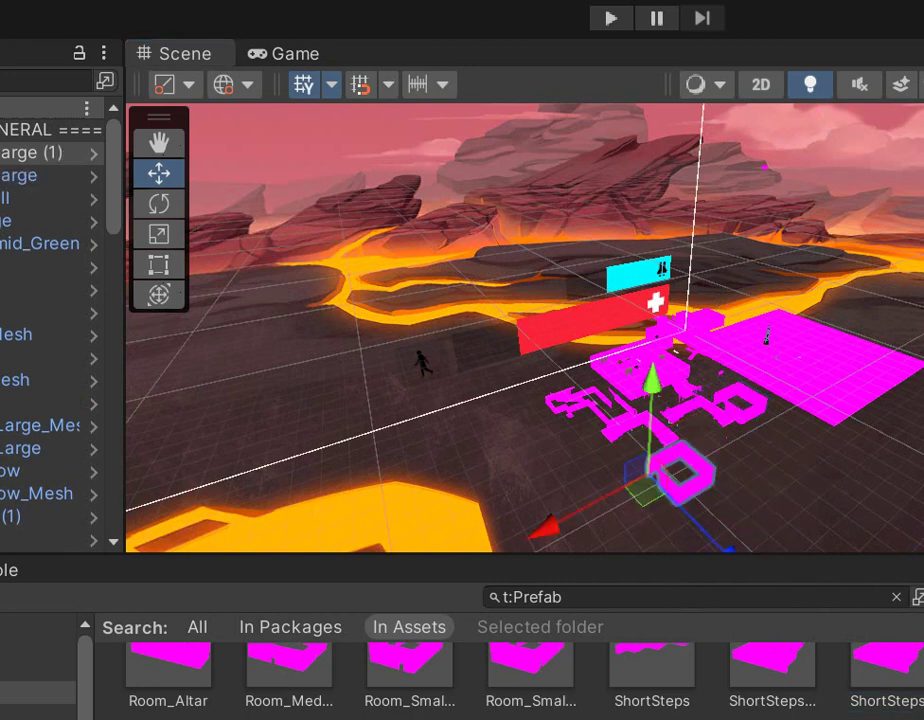
- Drop sign prefabs including a diamond sign, small pieces and a floor prefab into the level
scroll(427, 705, down, 2)
drag(427, 705, 605, 440)
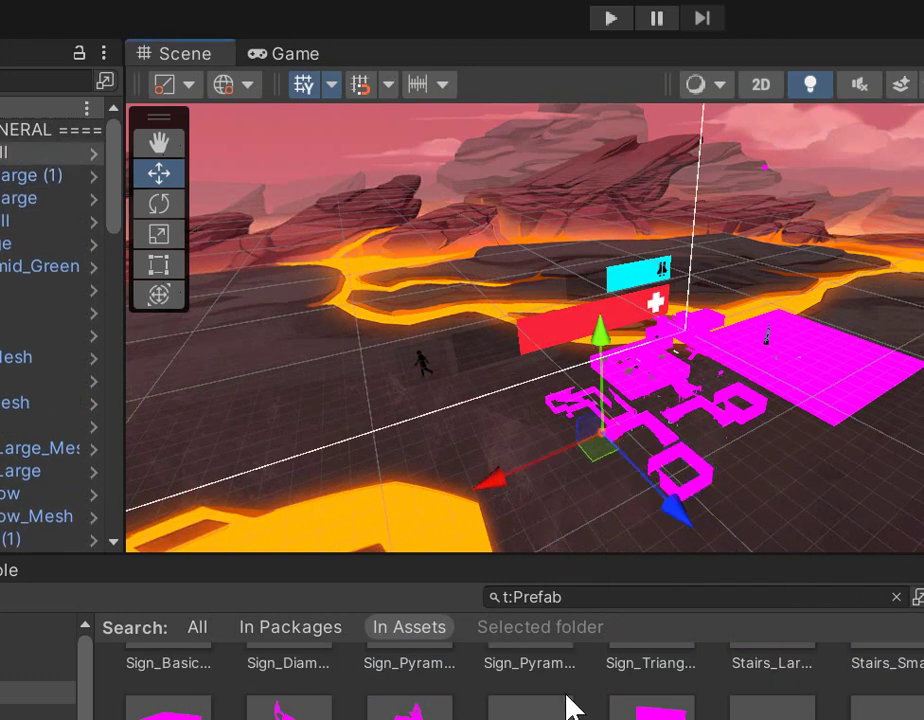
drag(568, 705, 607, 482)
mouse_move(288, 705)
mouse_down()
mouse_move(361, 685)
mouse_move(588, 440)
mouse_up()
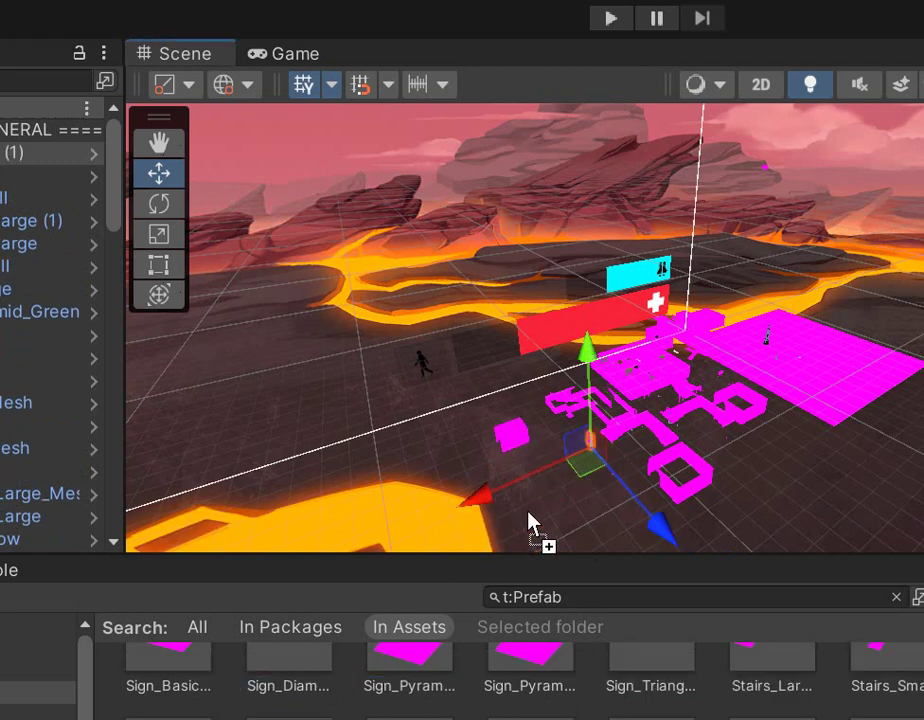
drag(484, 513, 515, 448)
mouse_move(420, 665)
mouse_down()
mouse_move(535, 515)
mouse_move(528, 508)
mouse_up()
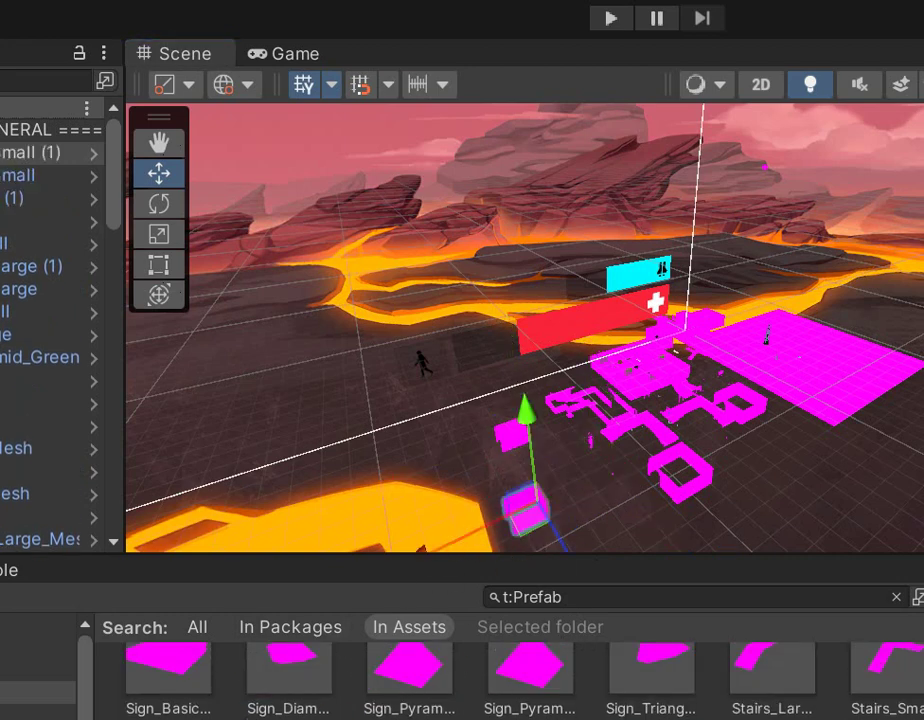
scroll(400, 690, up, 1)
drag(289, 700, 598, 505)
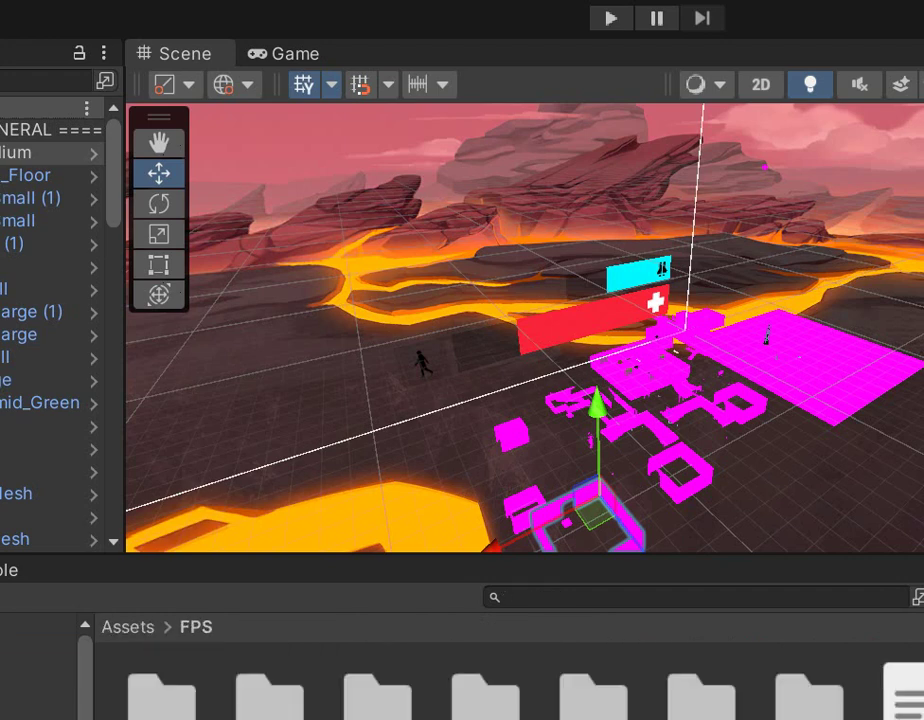
- Open the Art models folder and place a health pickup and another model into the level
double_click(240, 705)
double_click(265, 705)
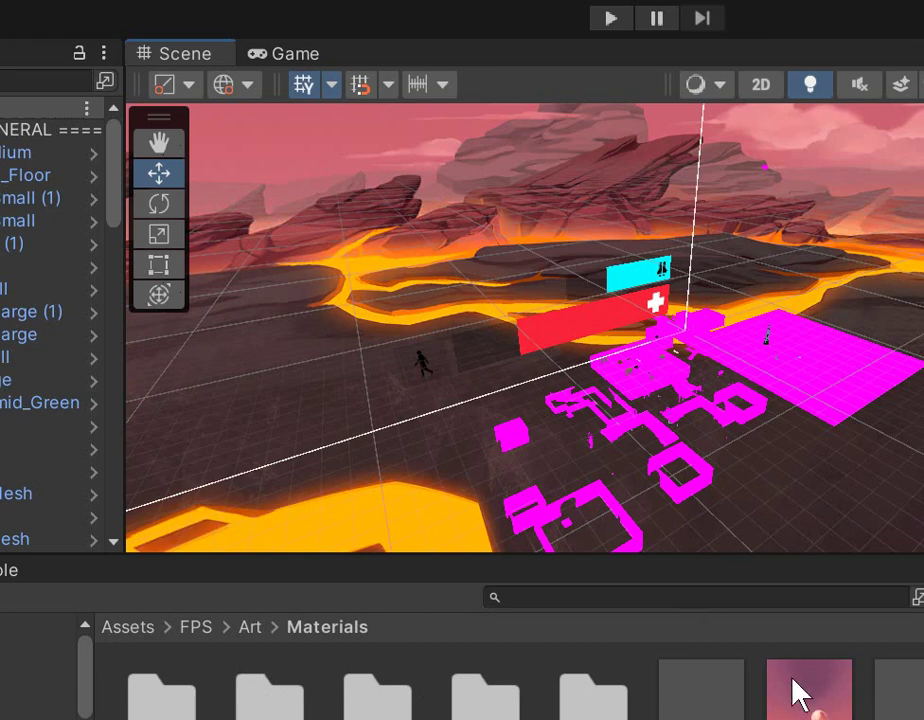
mouse_move(800, 691)
mouse_down()
mouse_move(760, 640)
mouse_move(663, 632)
mouse_up()
drag(447, 487, 545, 497)
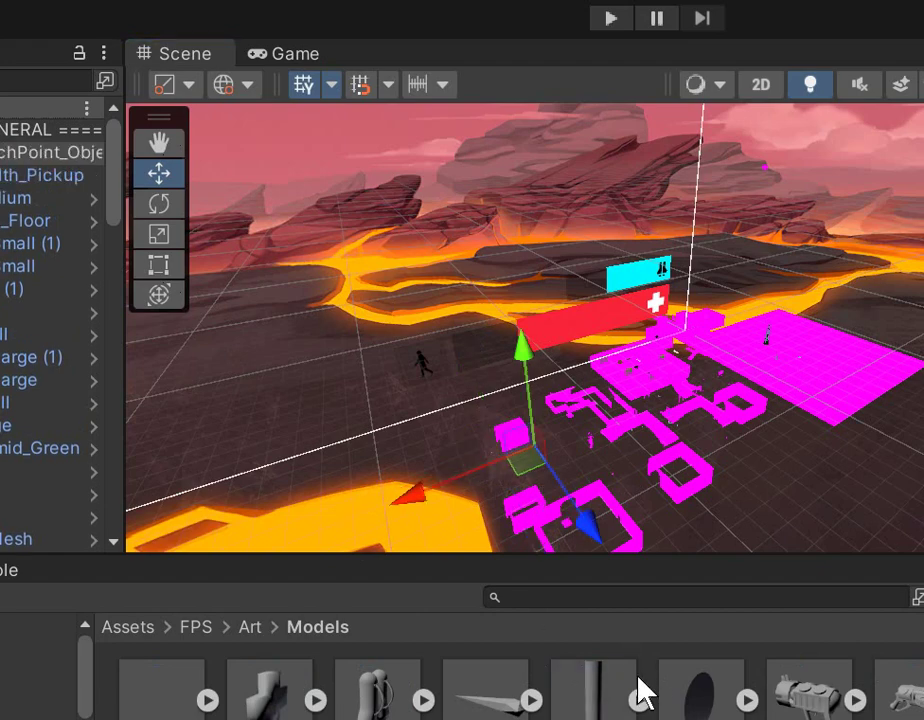
drag(700, 700, 707, 440)
- Add a model near the red wall and two Weapon_Primary models on the magenta floor
scroll(705, 437, up, 2)
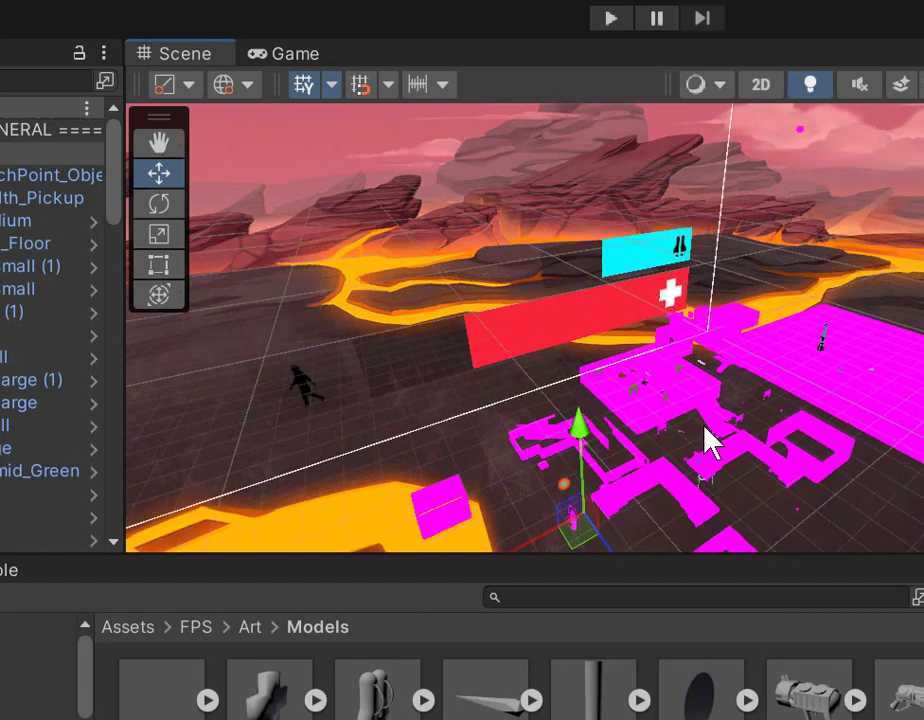
scroll(705, 437, up, 2)
scroll(705, 437, up, 2)
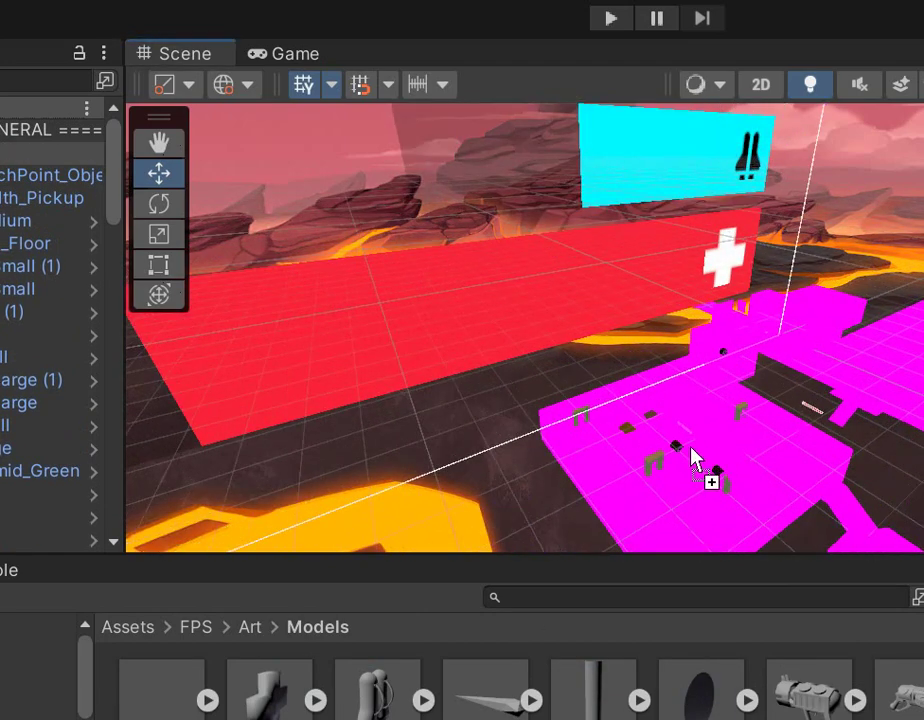
drag(691, 458, 693, 456)
scroll(742, 470, up, 2)
scroll(740, 487, up, 2)
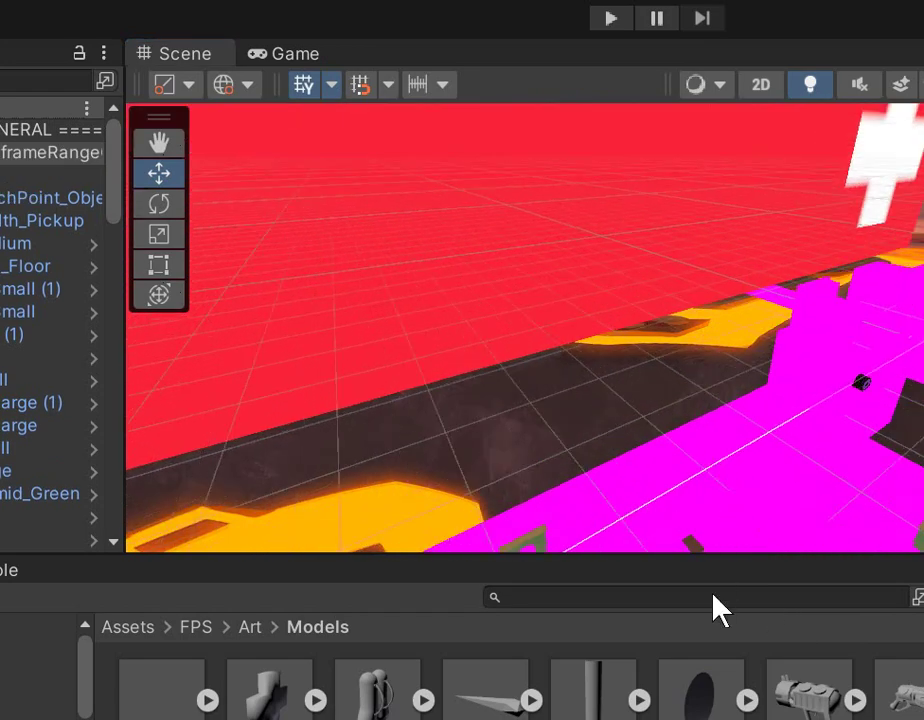
drag(805, 688, 800, 470)
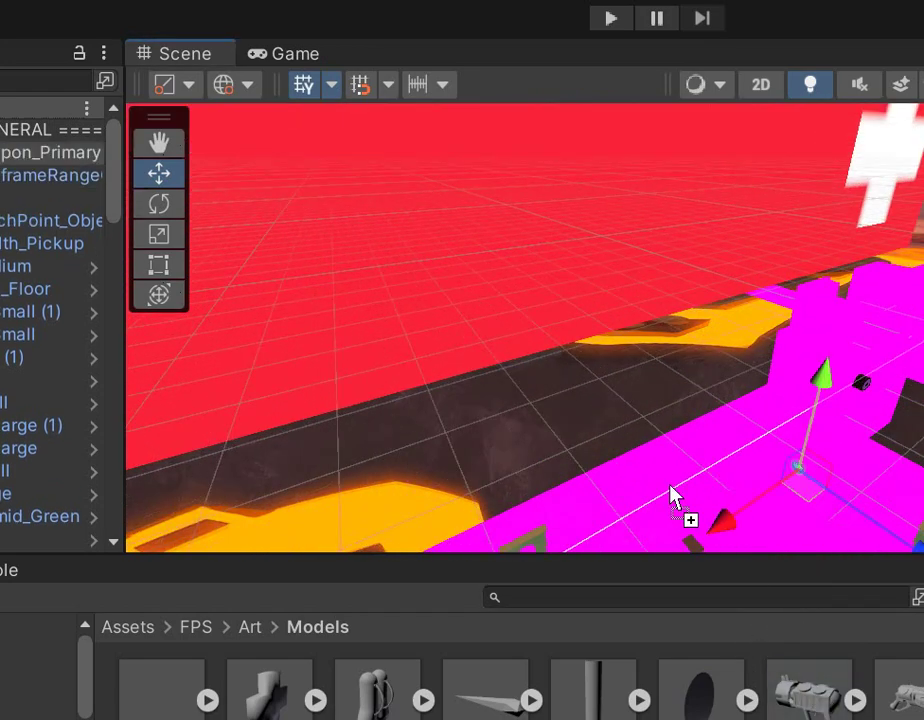
drag(672, 495, 670, 490)
- Expand the models' sub-assets and place another model near the red wall
click(747, 702)
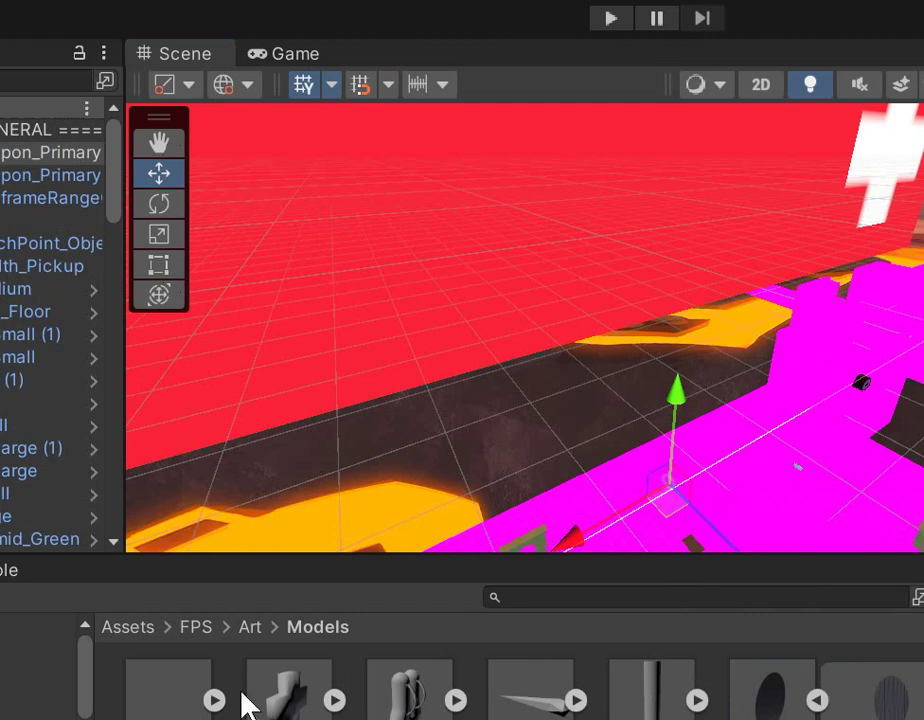
click(335, 701)
click(333, 702)
click(331, 702)
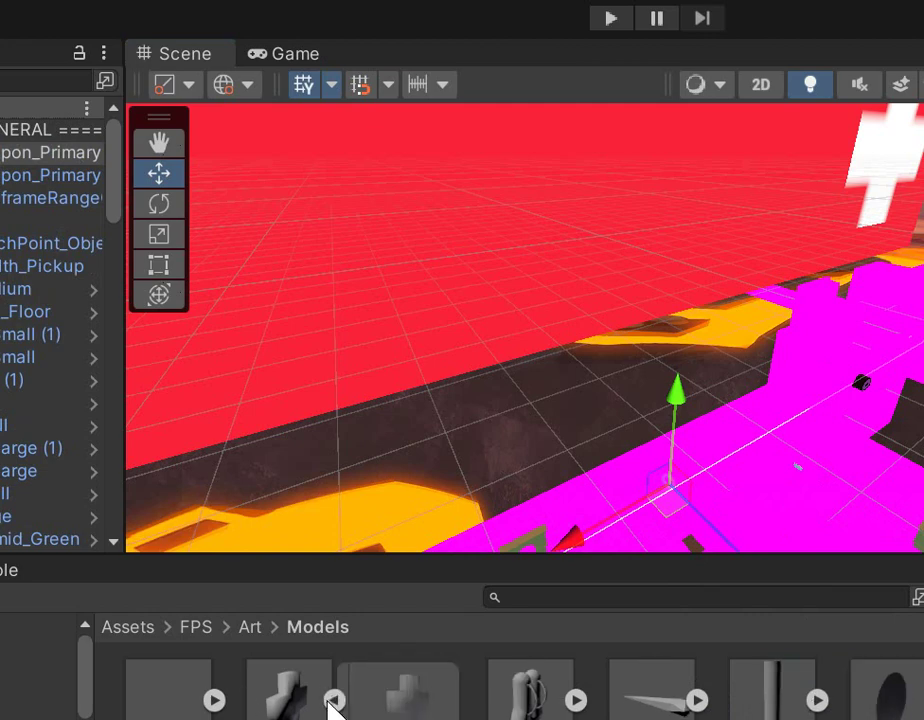
drag(472, 705, 612, 335)
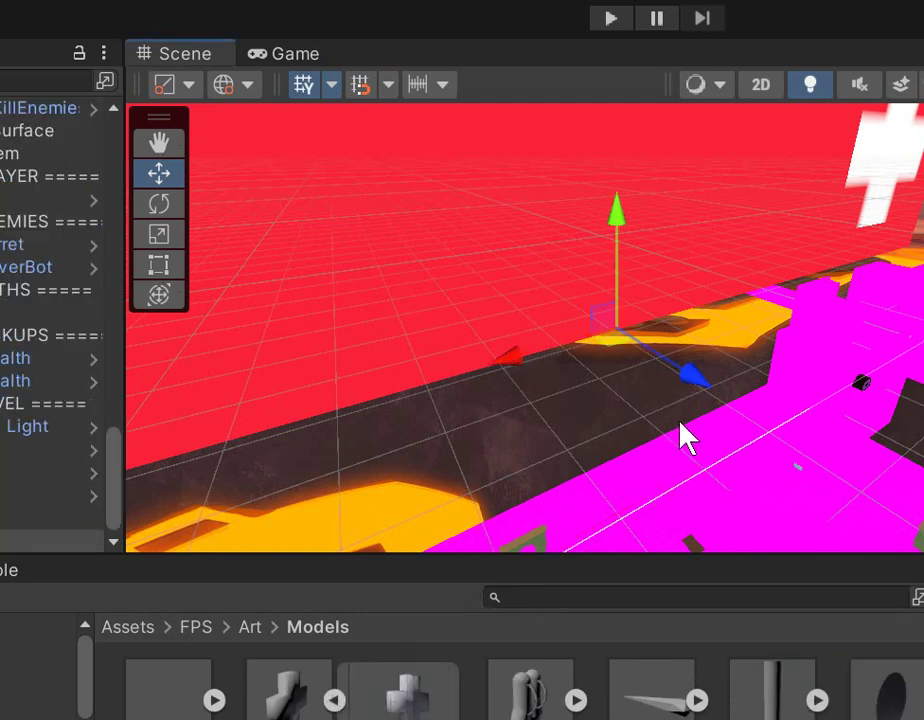
- Zoom out and select the first model in the Models folder
scroll(683, 435, down, 3)
scroll(683, 435, down, 3)
scroll(683, 433, down, 3)
scroll(683, 433, down, 2)
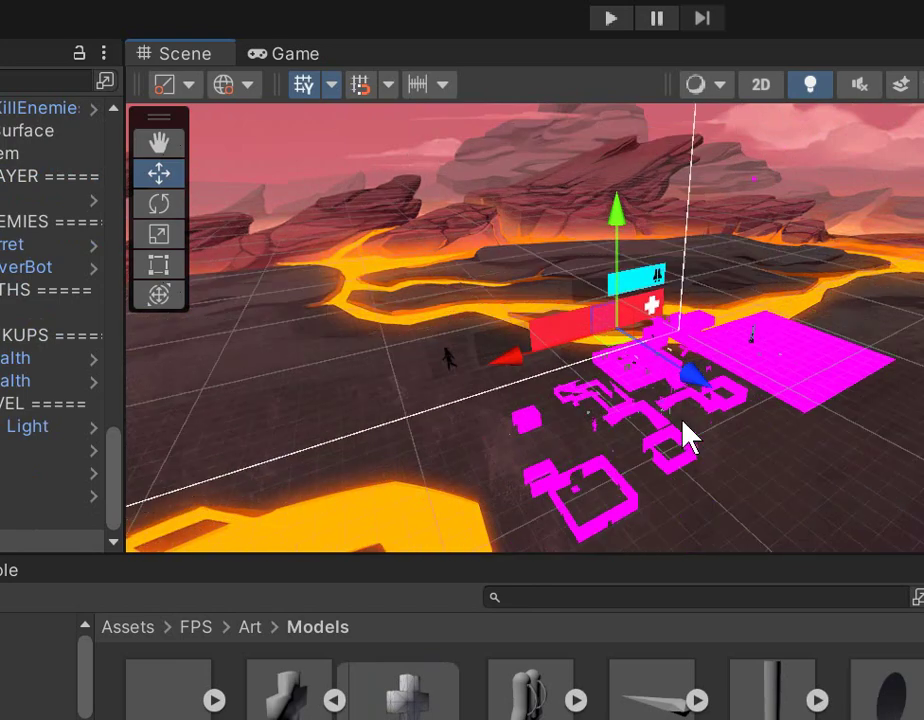
scroll(683, 433, down, 1)
click(179, 697)
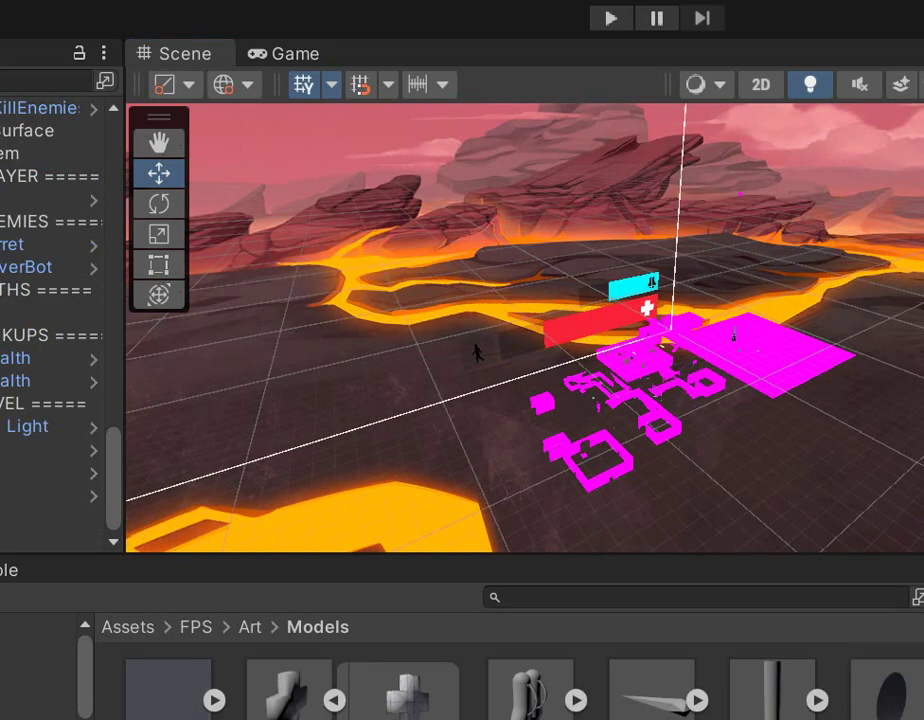
- Browse the FPS Art subfolders: Animation, Fonts, Materials and Models
click(196, 627)
double_click(165, 690)
double_click(161, 695)
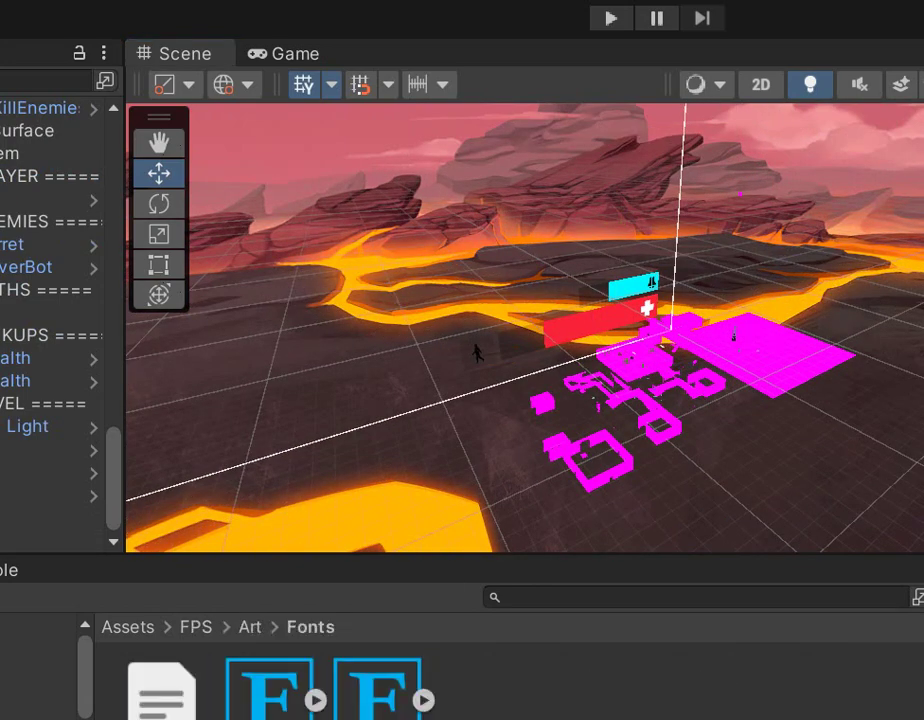
click(250, 627)
double_click(269, 695)
click(250, 627)
double_click(377, 695)
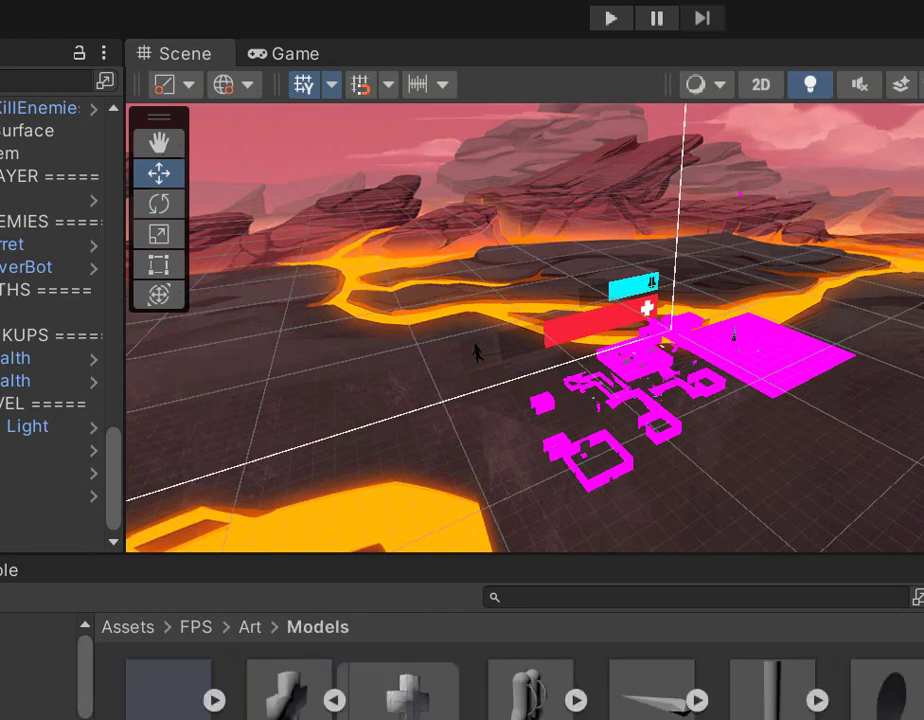
key(Down)
key(Down)
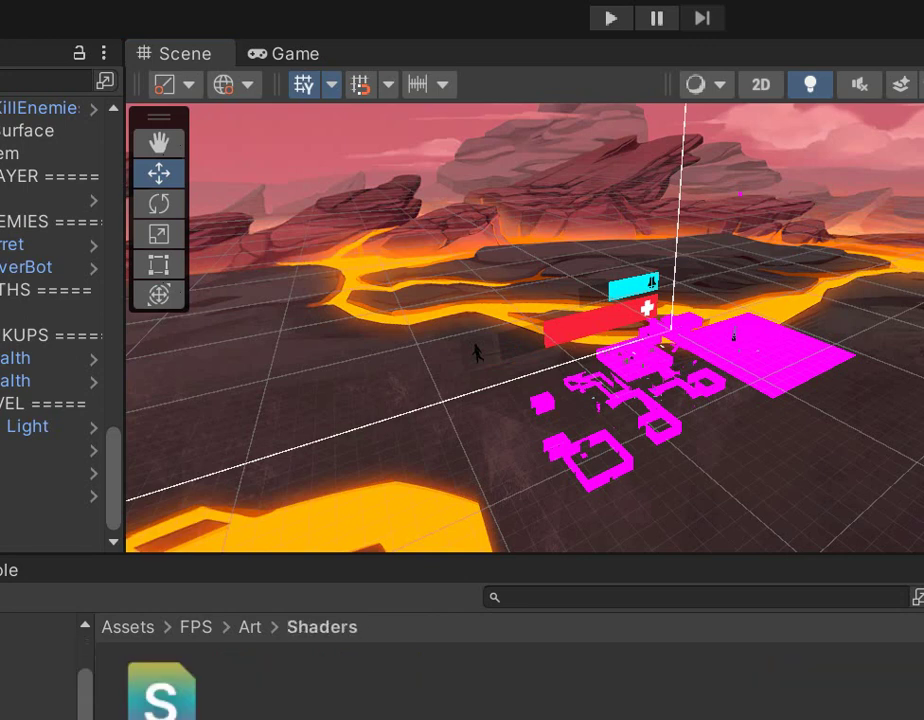
- Open Textures > Characters and preview Body_Albedo.png in Photos before closing it
double_click(247, 705)
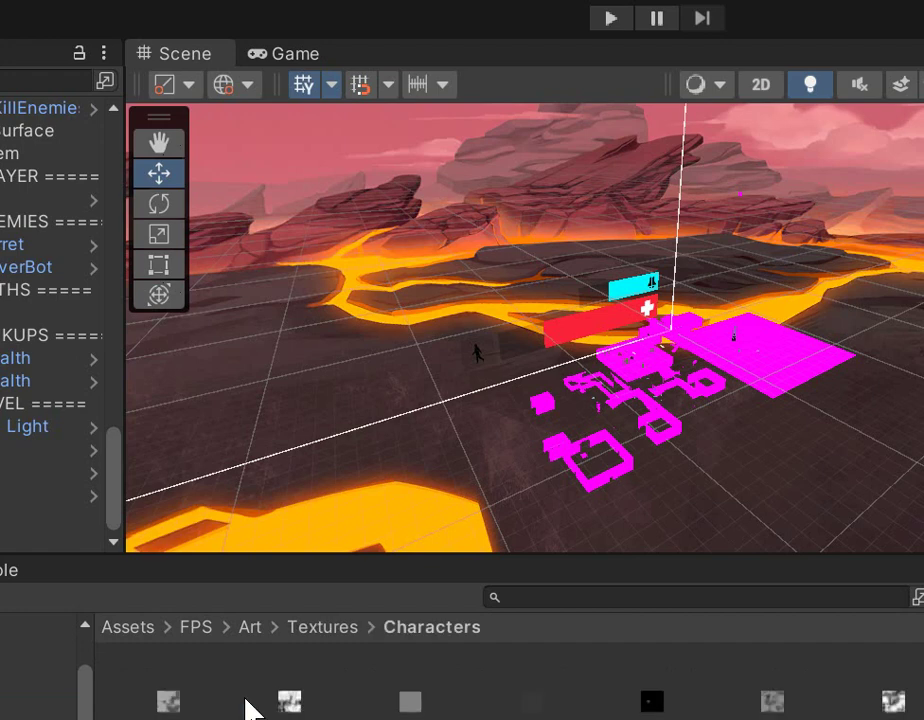
mouse_move(134, 705)
mouse_down()
mouse_move(498, 464)
mouse_move(559, 454)
mouse_up()
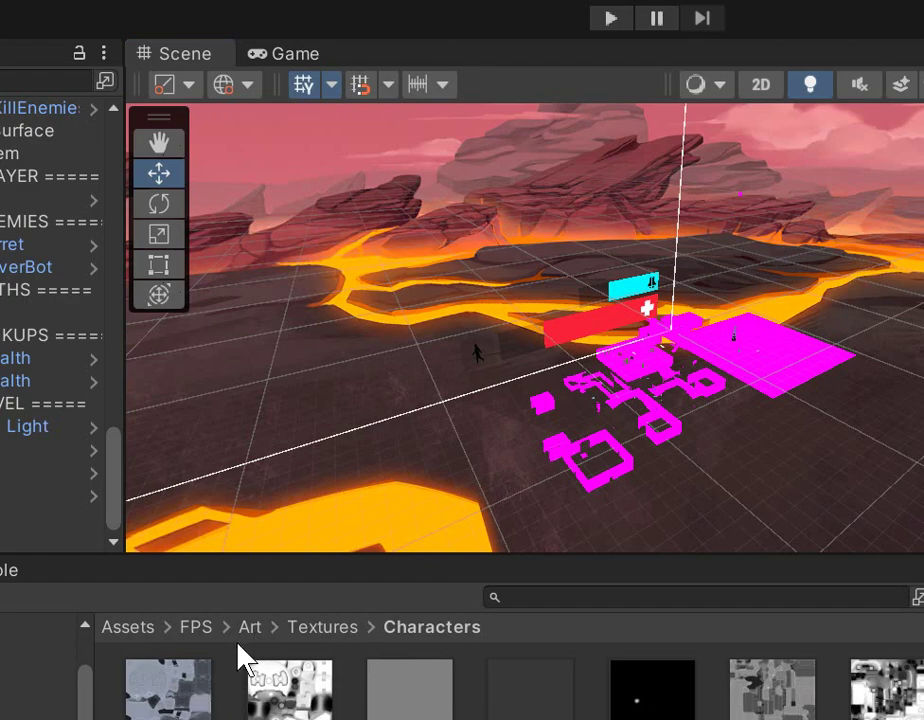
double_click(168, 690)
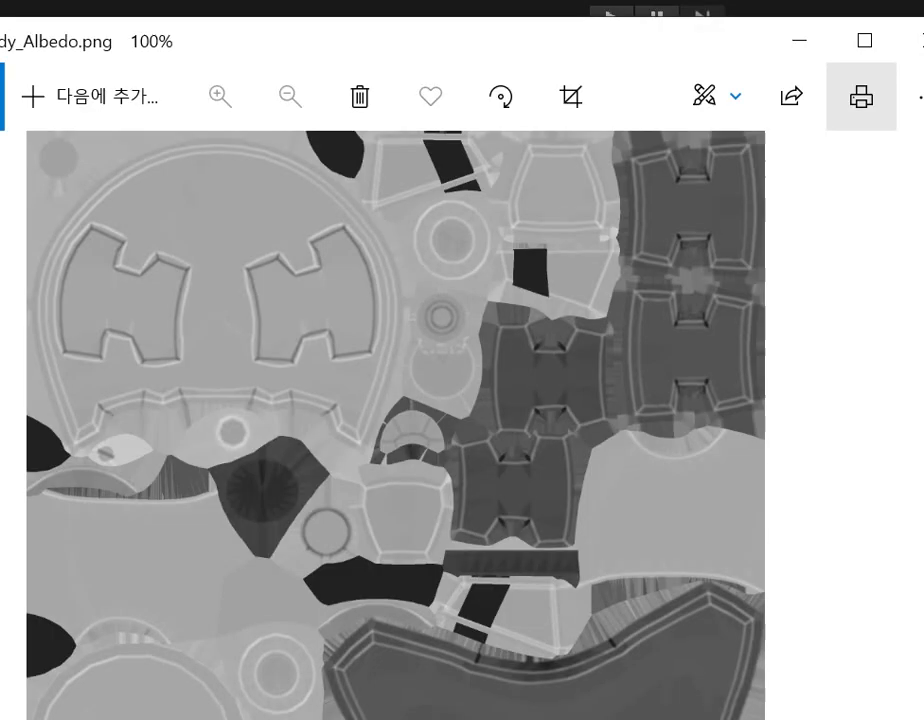
click(907, 41)
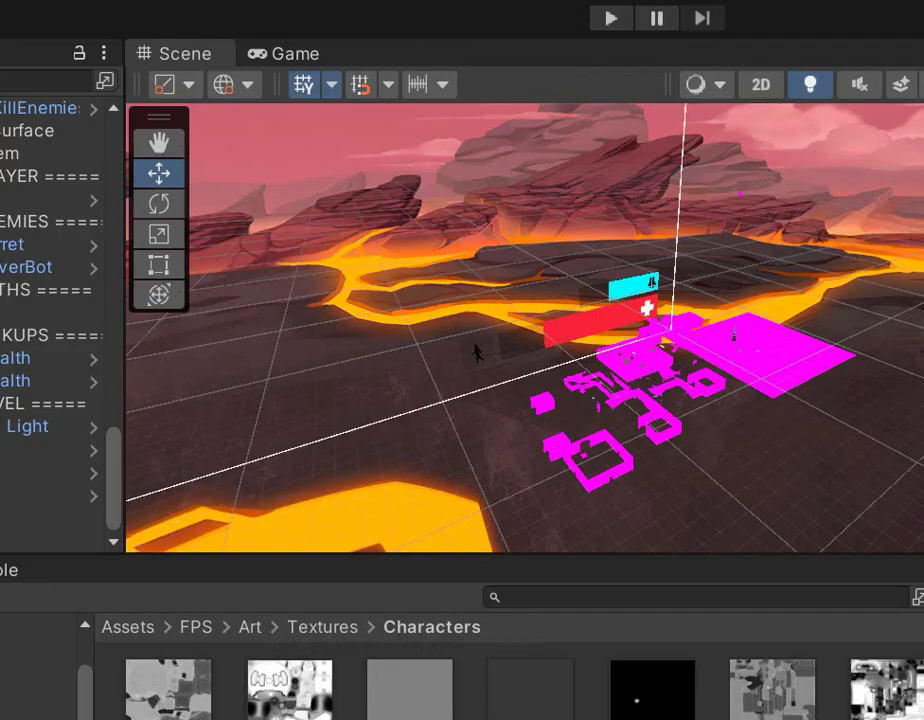
- Open the Art > Materials > Weapons folder and briefly check the Console
click(38, 630)
click(38, 656)
click(38, 680)
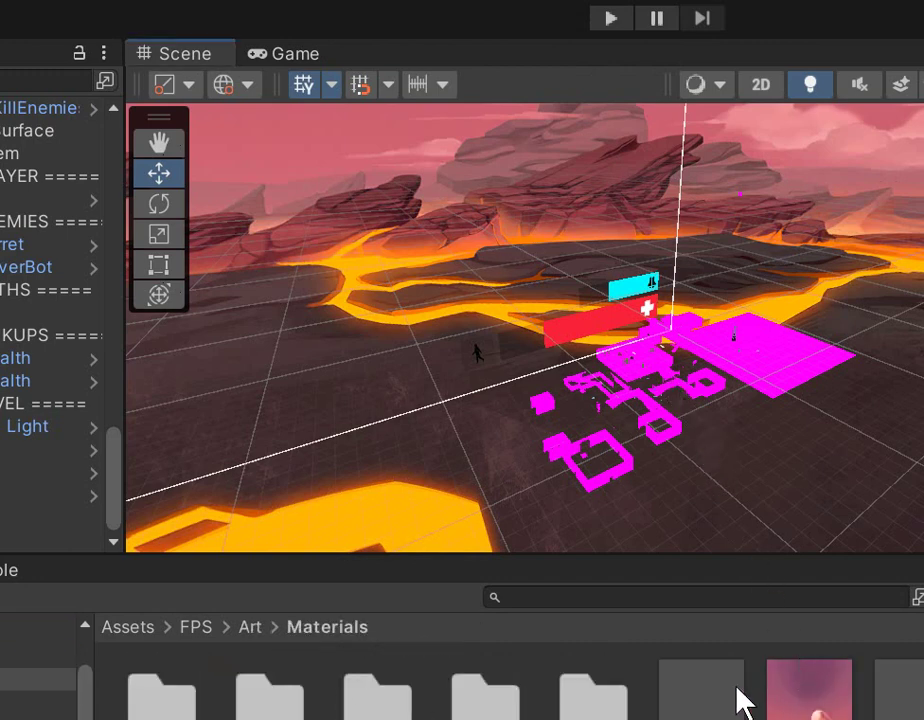
double_click(596, 701)
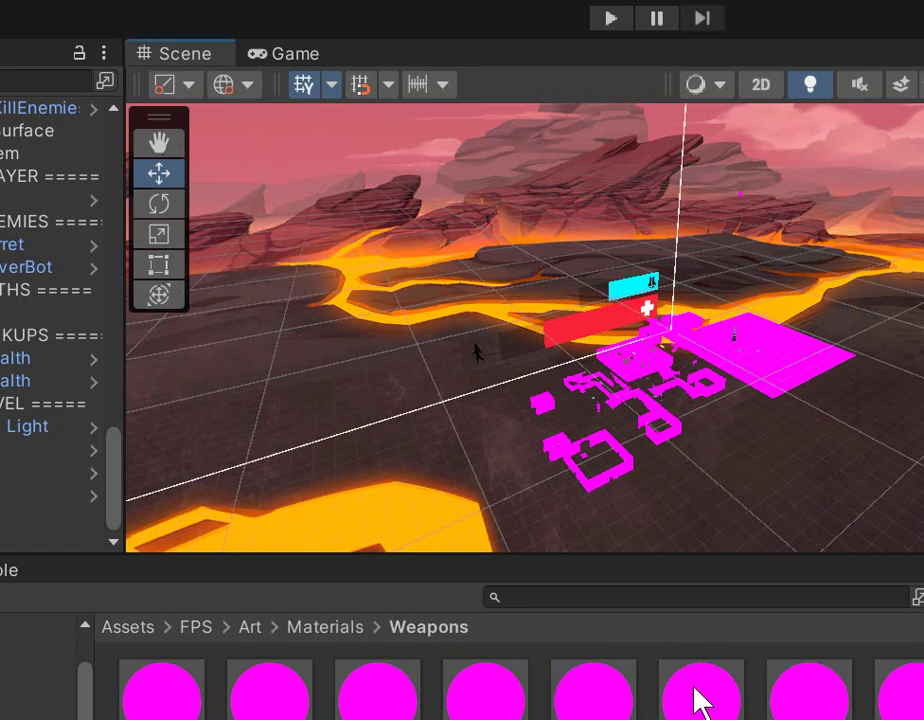
key(ctrl+shift+c)
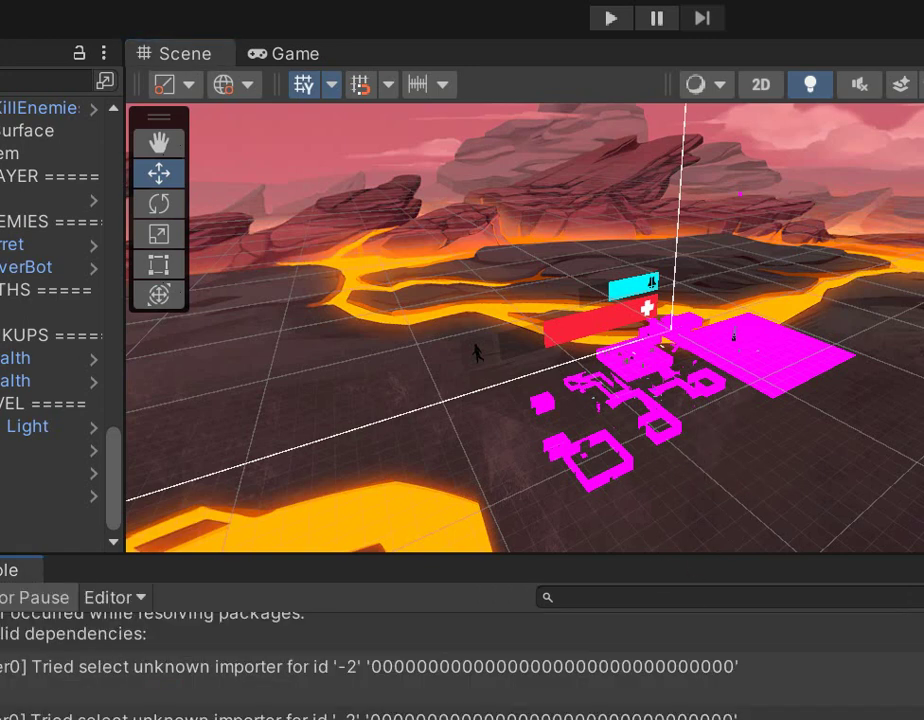
key(ctrl+5)
- Go back up to the Assets root and focus the Project search field
click(350, 626)
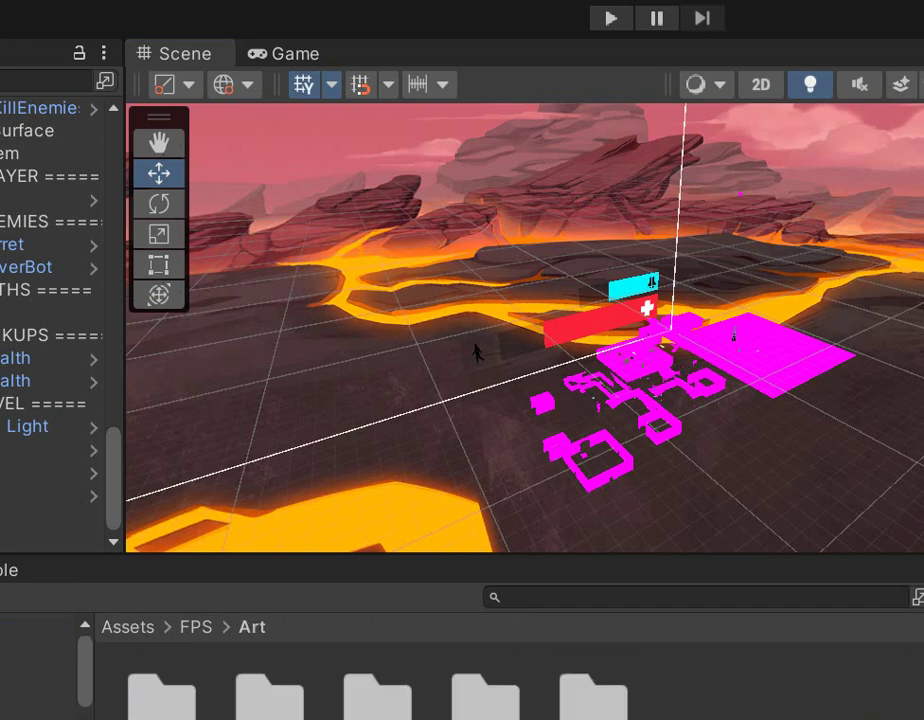
click(196, 626)
click(128, 626)
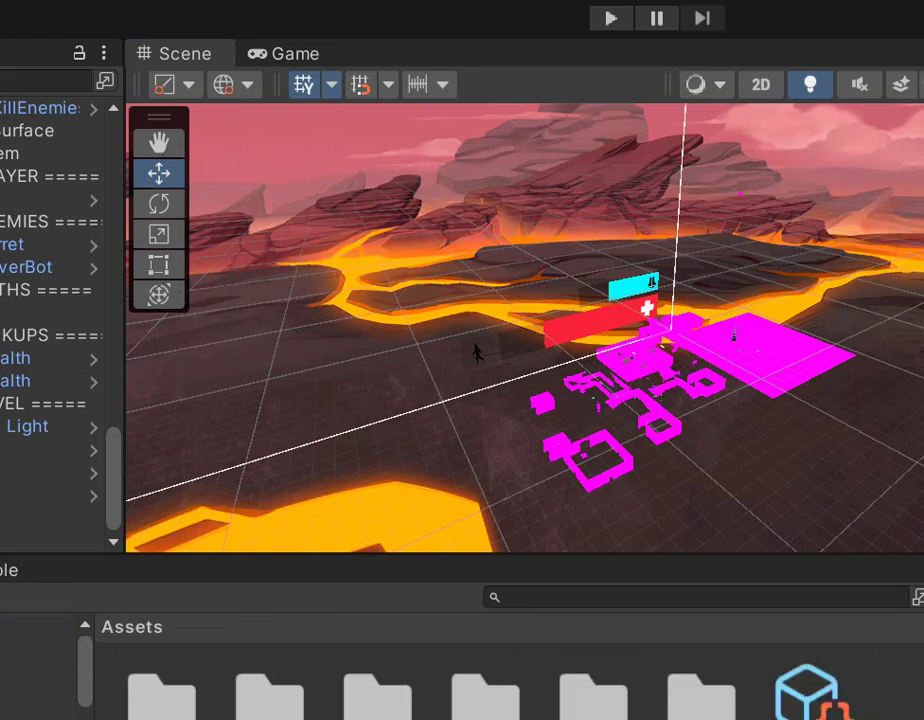
click(690, 597)
- Search t:Prefab and drop the first prefabs, including a Ghost and a room piece, into the level
text(t:Prefab)
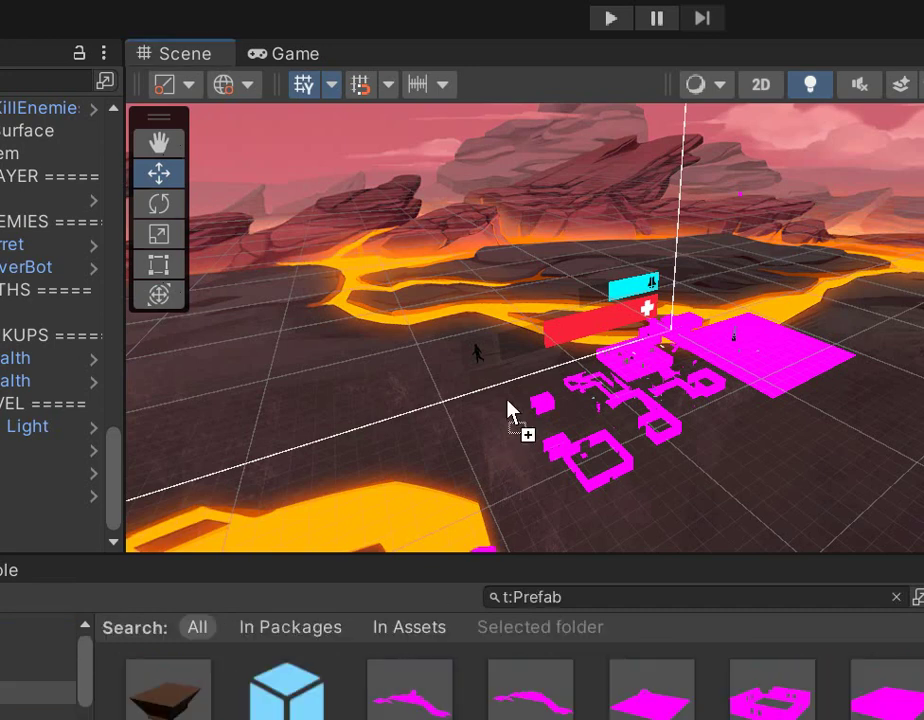
drag(395, 713, 510, 405)
drag(530, 695, 378, 460)
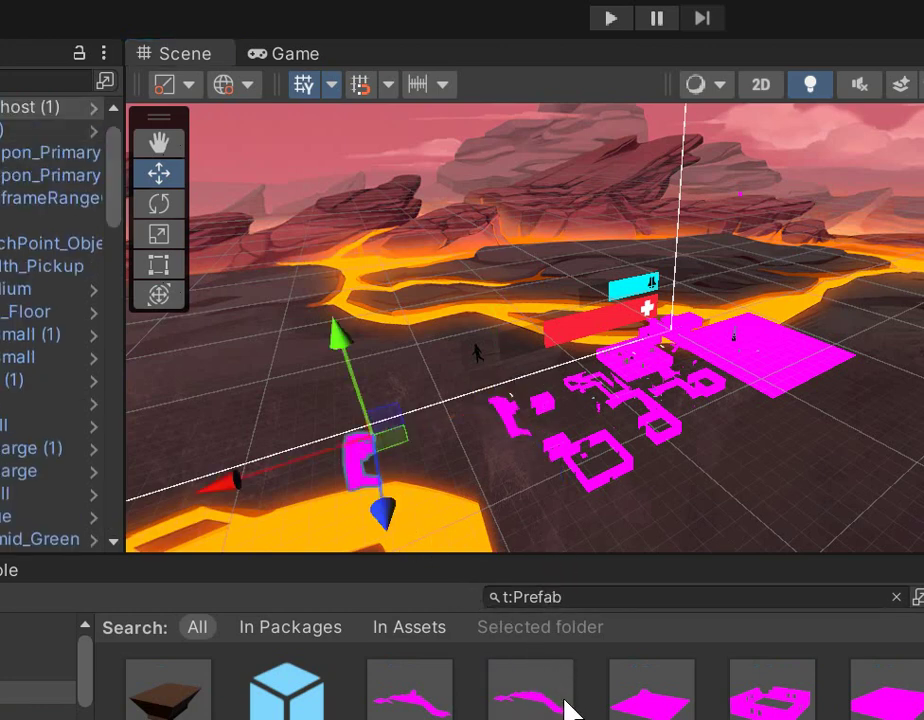
drag(567, 711, 400, 500)
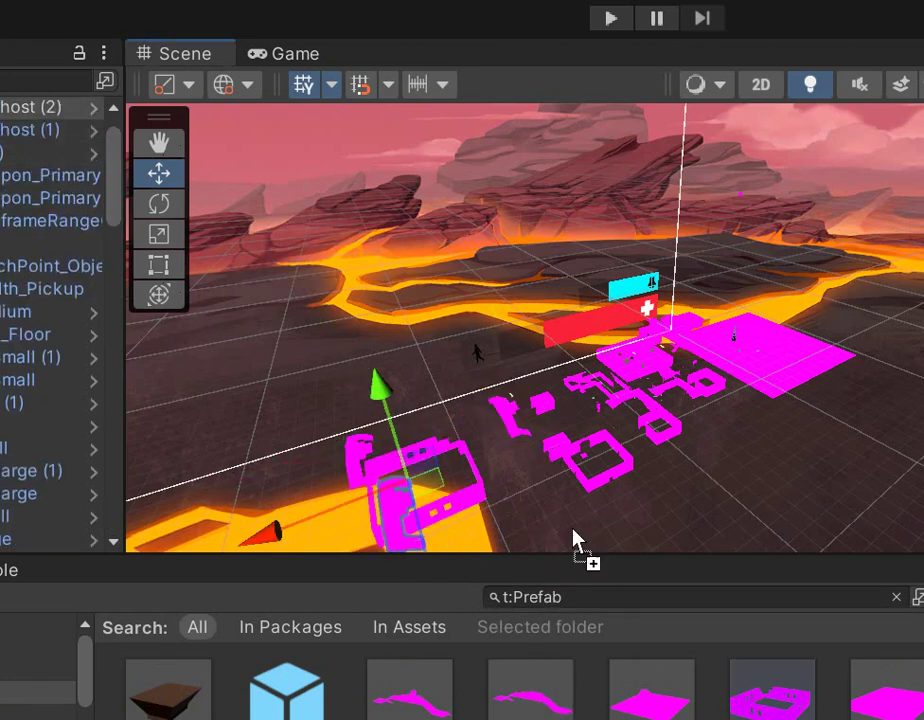
drag(772, 695, 455, 455)
mouse_move(877, 701)
mouse_down()
mouse_move(514, 560)
mouse_move(503, 546)
mouse_up()
drag(860, 598, 737, 488)
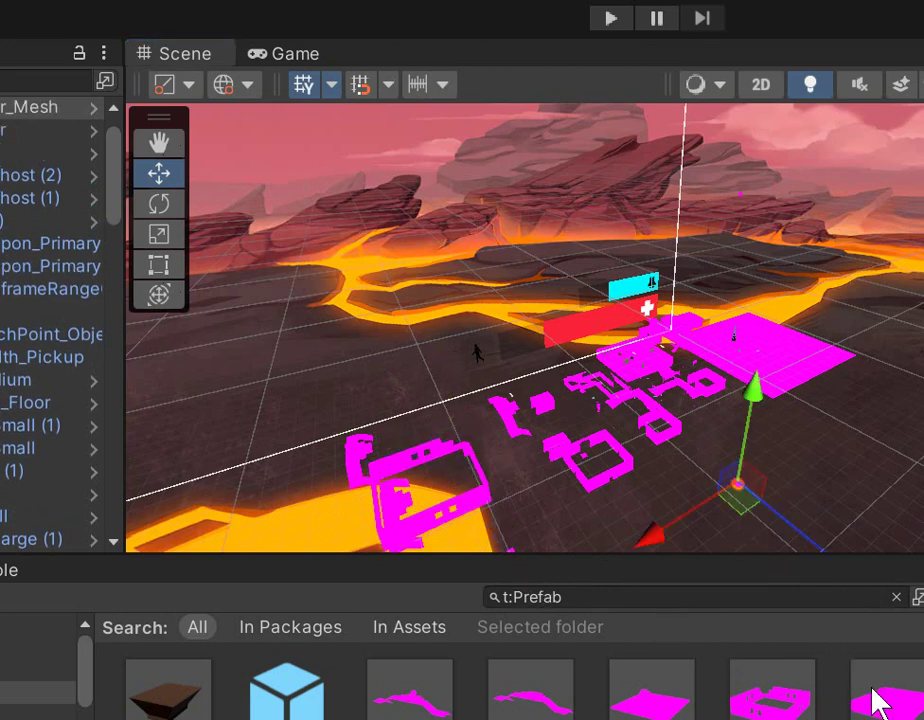
mouse_move(877, 701)
mouse_down()
mouse_move(592, 703)
mouse_move(627, 445)
mouse_up()
- Place three more prefab pieces around the lava scene
scroll(575, 680, down, 1)
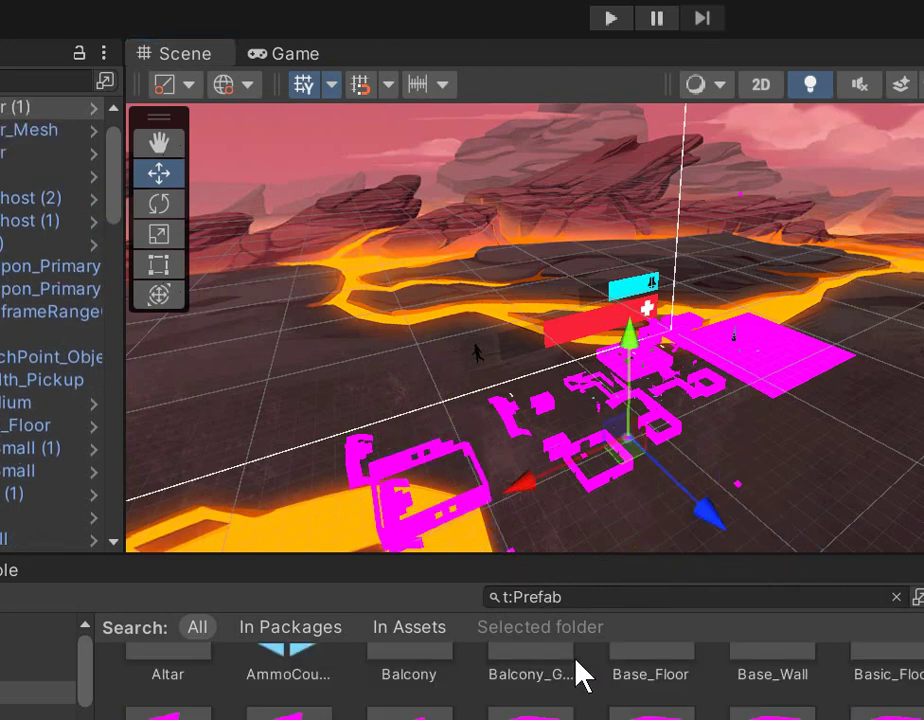
scroll(663, 716, up, 1)
drag(663, 716, 648, 470)
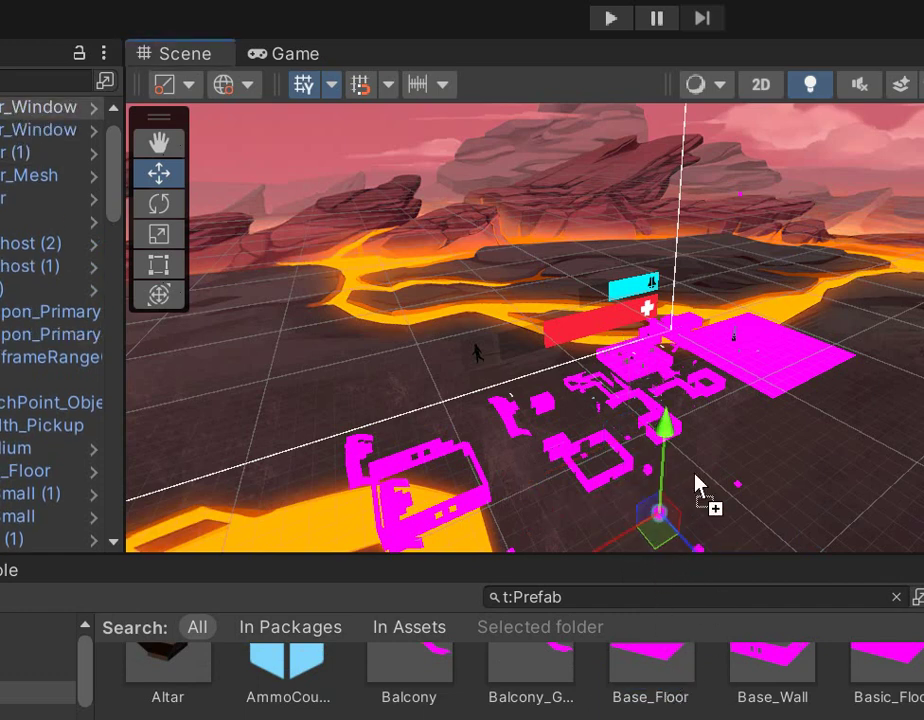
drag(510, 405, 726, 526)
scroll(726, 526, down, 2)
scroll(760, 693, down, 3)
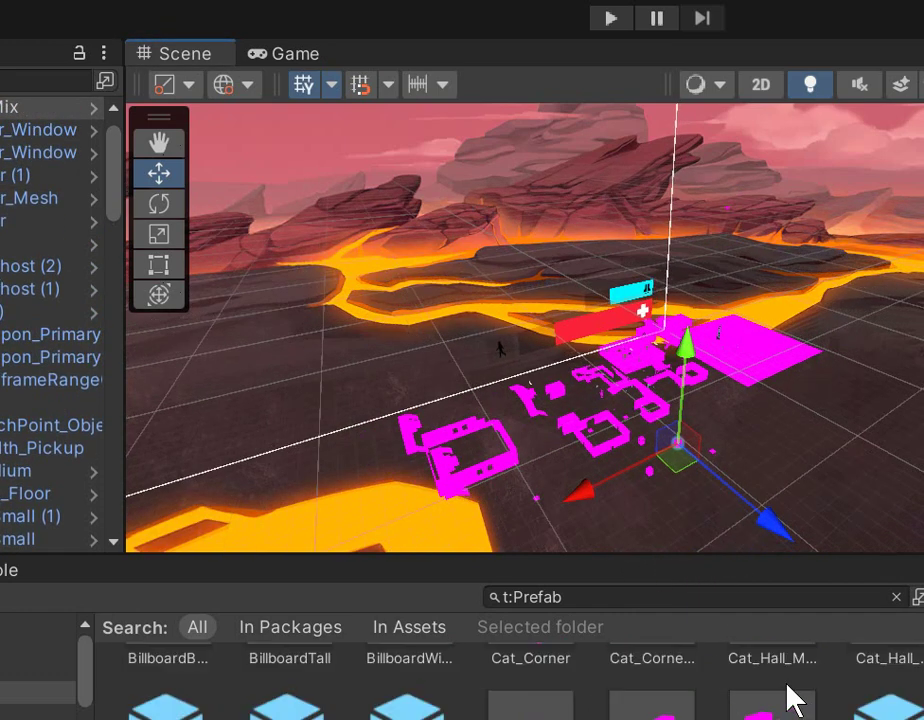
scroll(778, 693, down, 1)
scroll(770, 690, down, 2)
scroll(763, 690, down, 2)
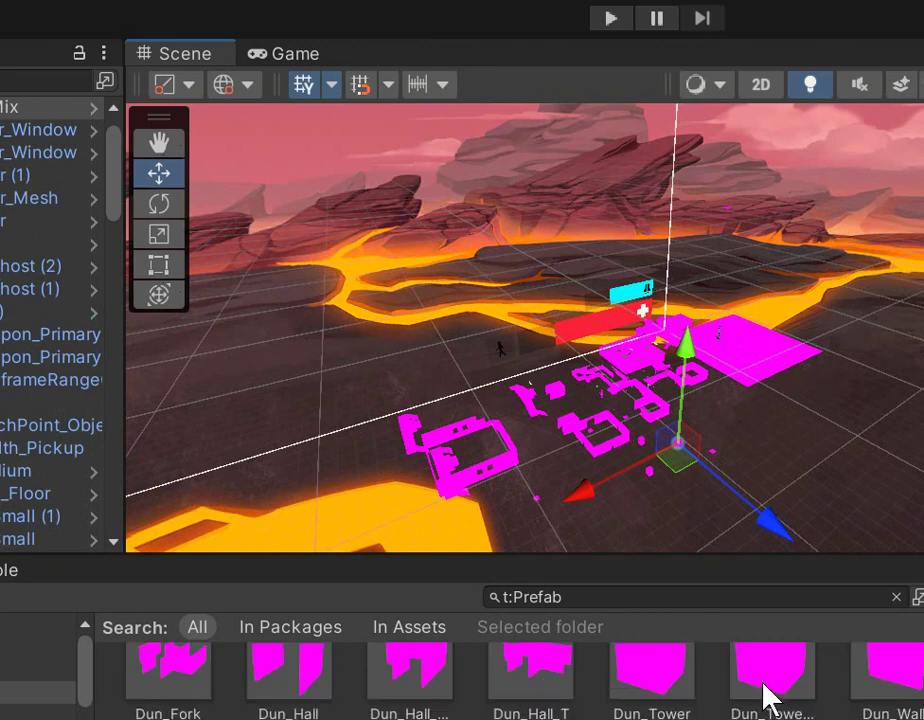
mouse_move(763, 697)
mouse_down()
mouse_move(726, 578)
mouse_move(733, 497)
mouse_up()
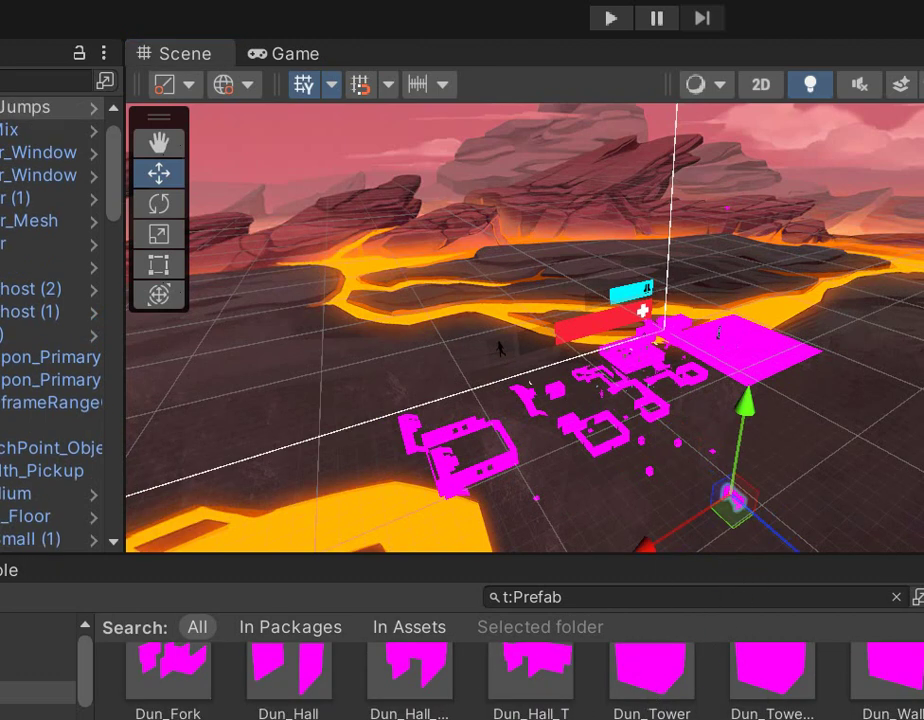
- Place a dungeon piece and three copies of another piece near the front of the level
drag(410, 680, 590, 528)
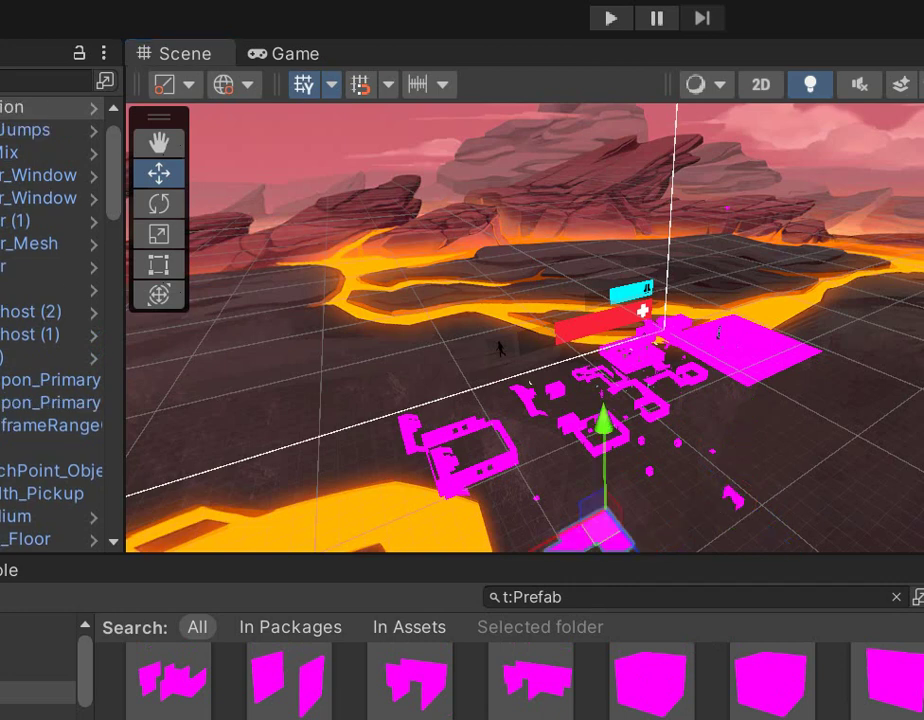
drag(577, 472, 577, 466)
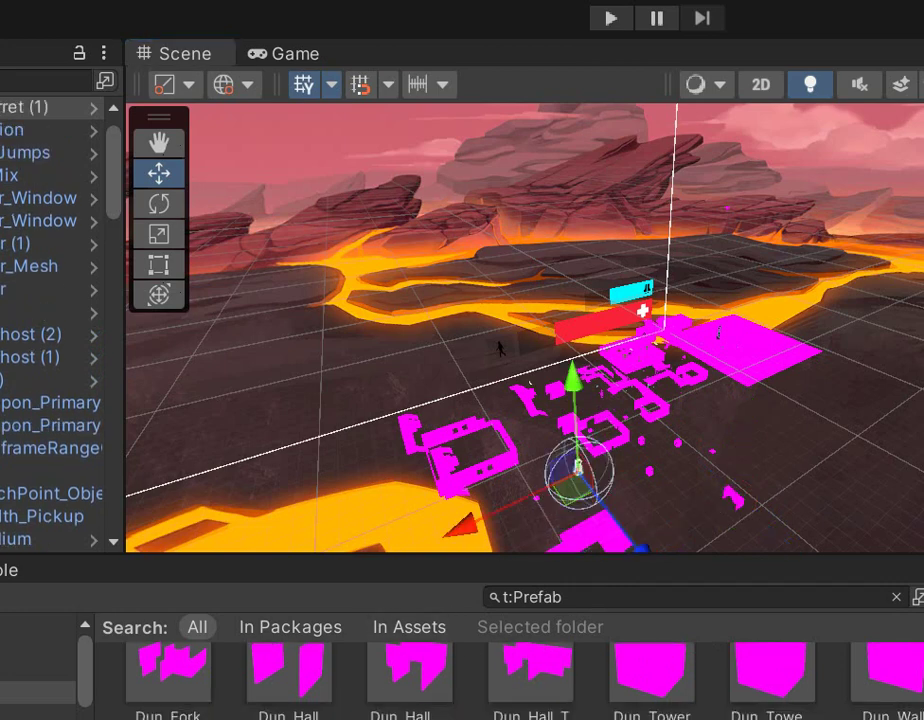
drag(458, 629, 526, 454)
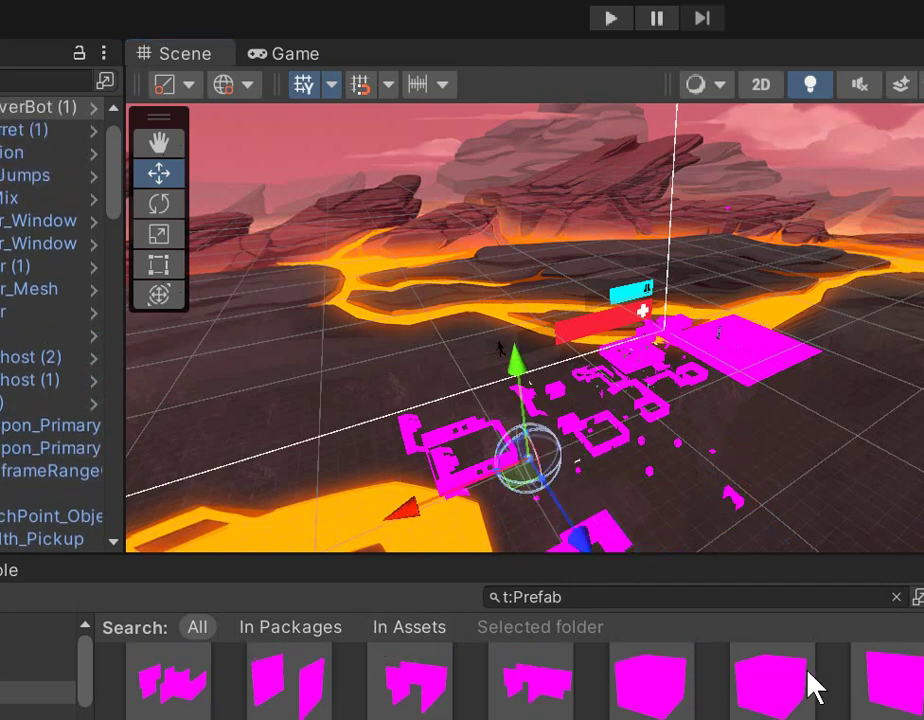
scroll(810, 688, up, 1)
drag(631, 655, 629, 505)
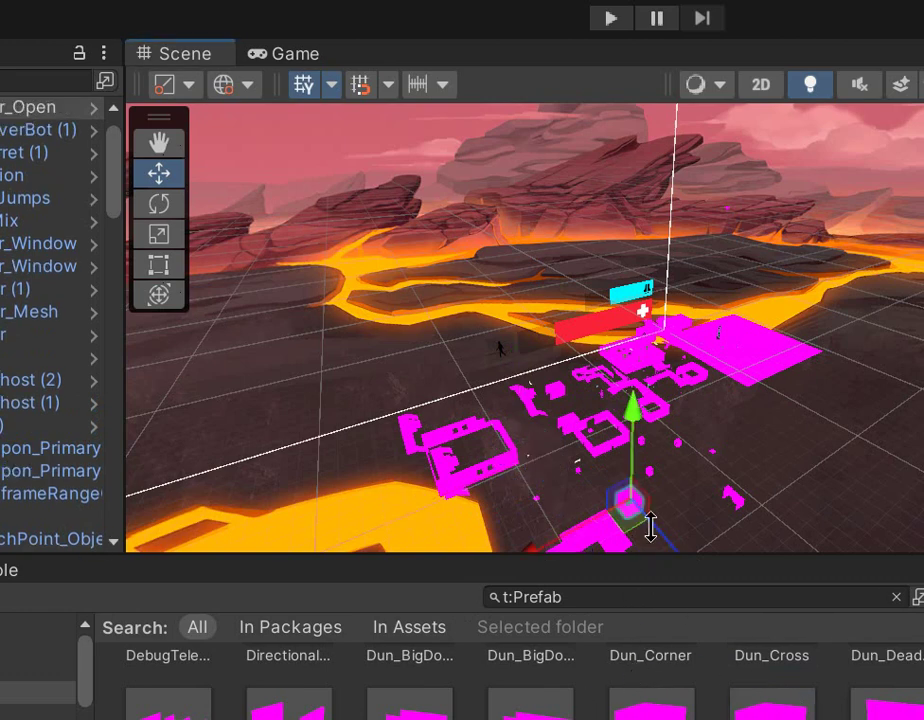
drag(705, 615, 664, 497)
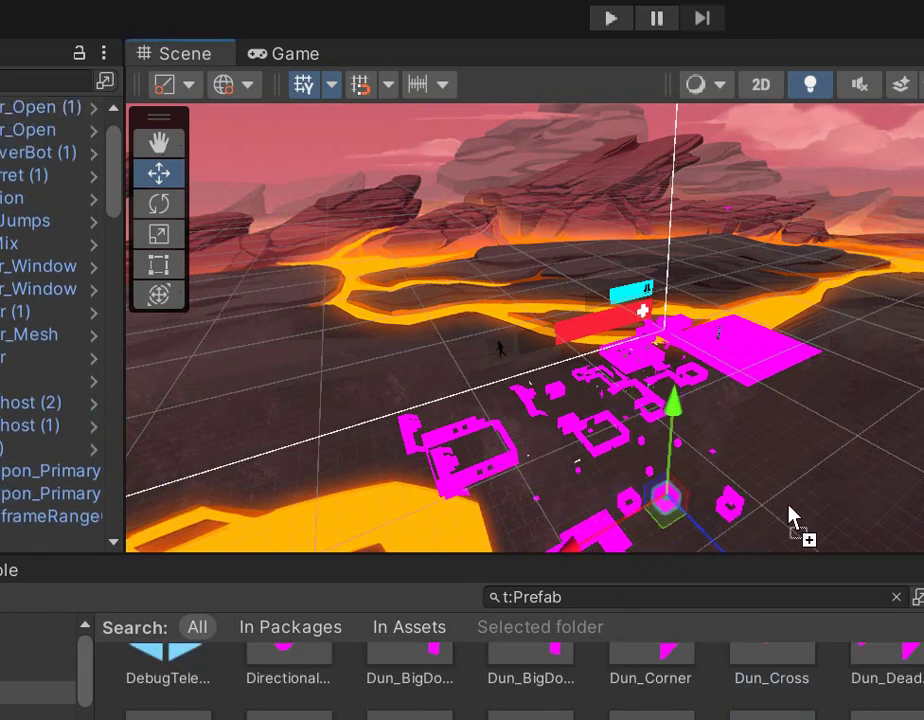
drag(759, 685, 730, 505)
scroll(462, 701, up, 3)
mouse_move(462, 701)
mouse_down()
mouse_move(808, 470)
mouse_move(818, 412)
mouse_up()
- Add pieces on the right, including a rectangular walled room, plus one near the middle
scroll(776, 705, up, 3)
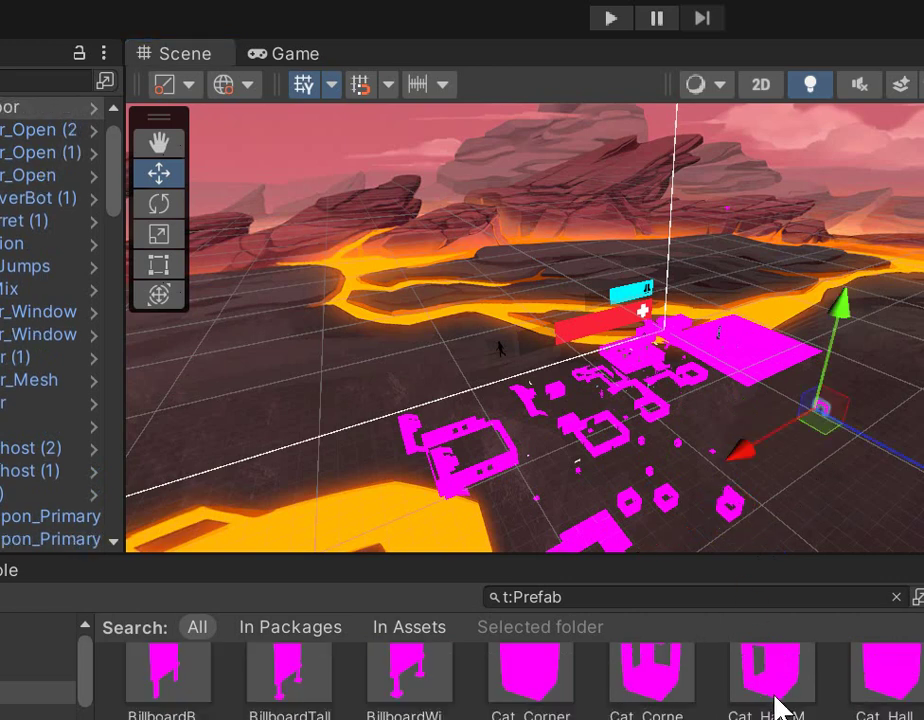
scroll(776, 705, up, 3)
drag(772, 705, 762, 500)
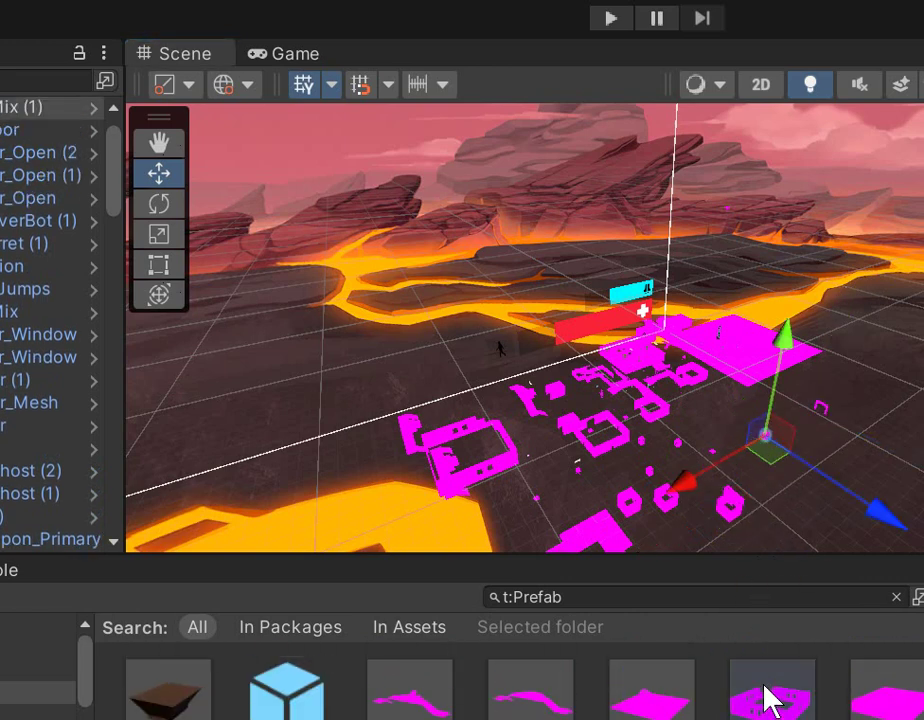
mouse_move(768, 690)
mouse_down()
mouse_move(783, 447)
mouse_move(800, 458)
mouse_up()
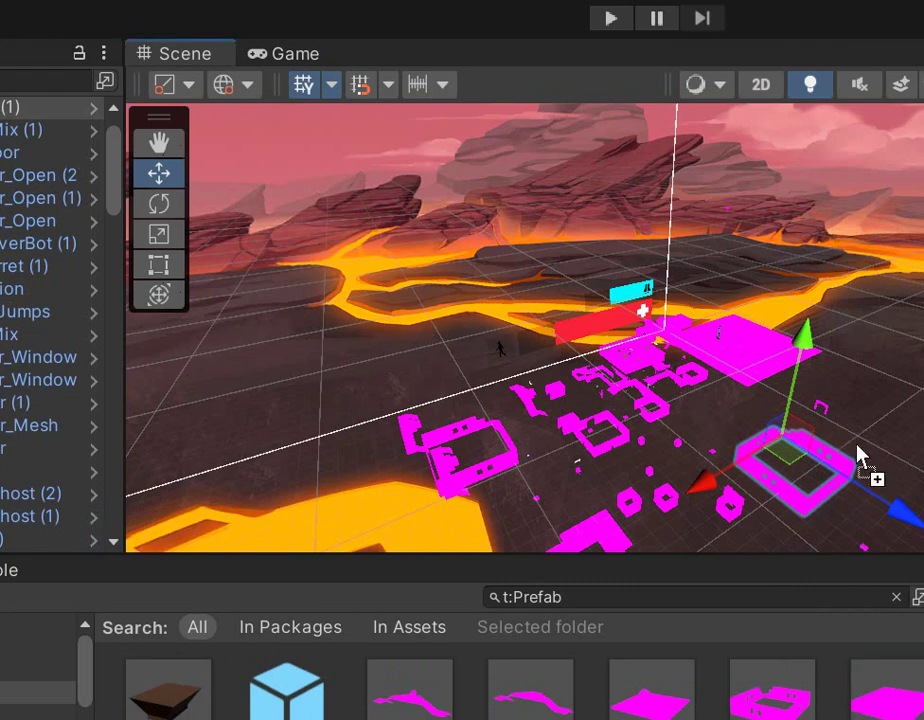
drag(885, 690, 745, 480)
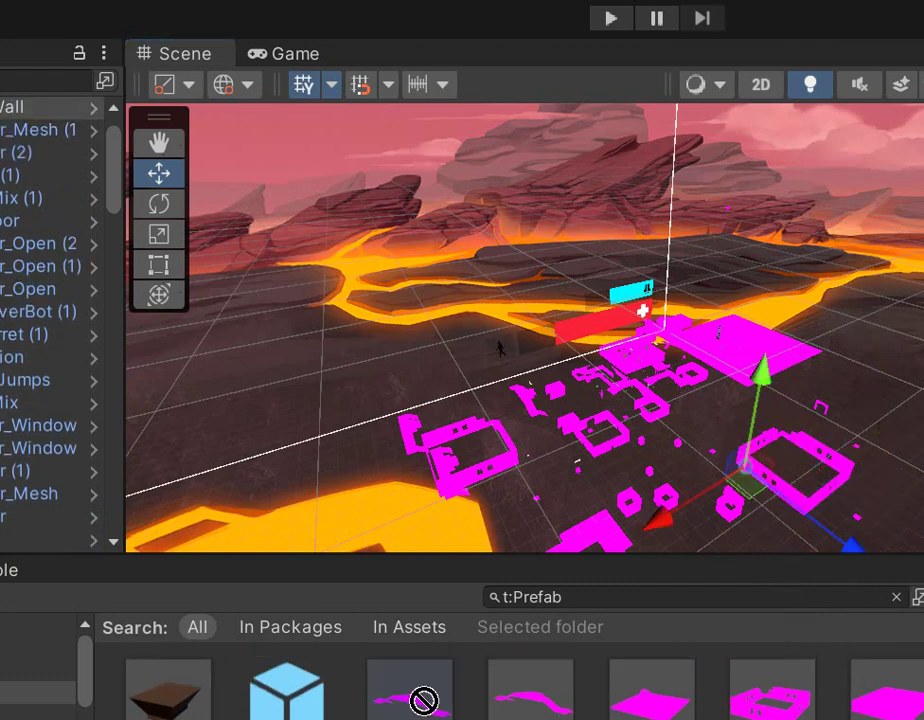
mouse_move(745, 480)
mouse_down()
mouse_move(720, 400)
mouse_move(755, 375)
mouse_up()
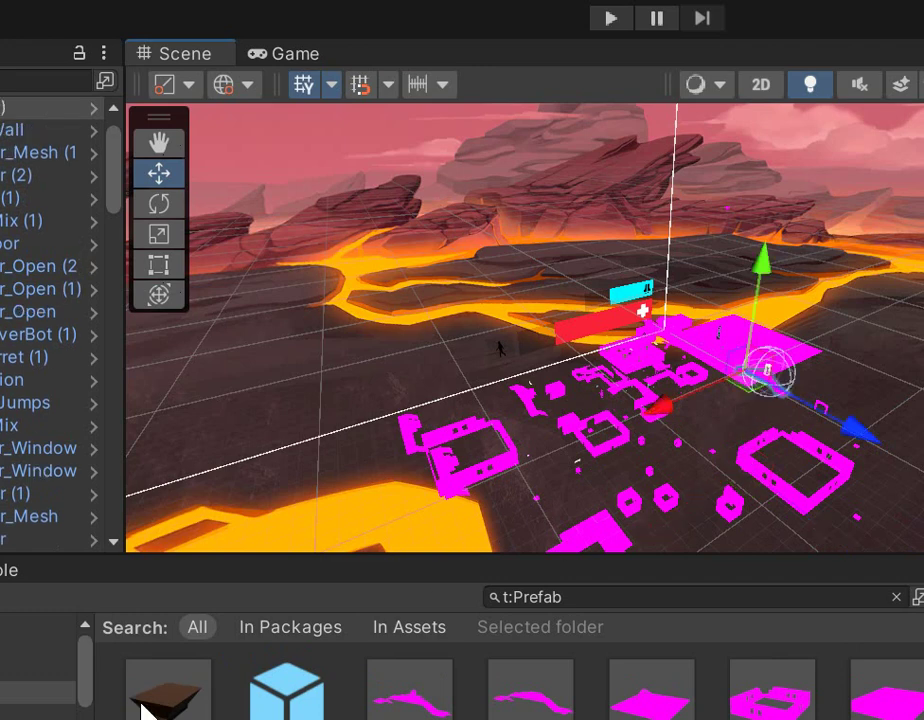
drag(655, 435, 647, 449)
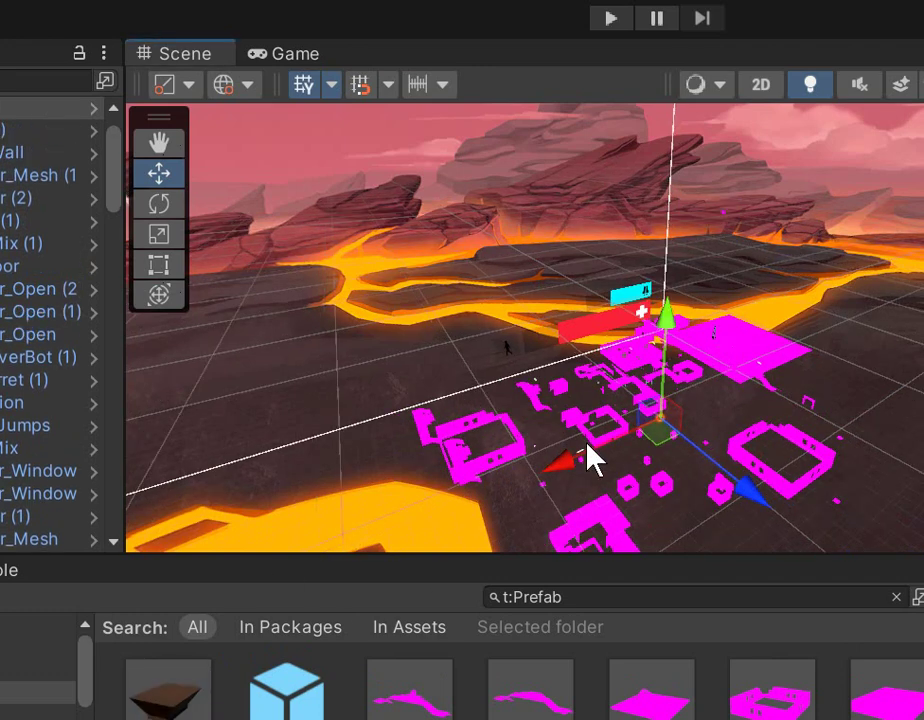
- Lay a magenta piece and three flat tiles in the foreground
scroll(590, 460, down, 3)
drag(650, 690, 598, 557)
mouse_move(660, 693)
mouse_down()
mouse_move(752, 697)
mouse_move(680, 505)
mouse_up()
drag(790, 640, 710, 530)
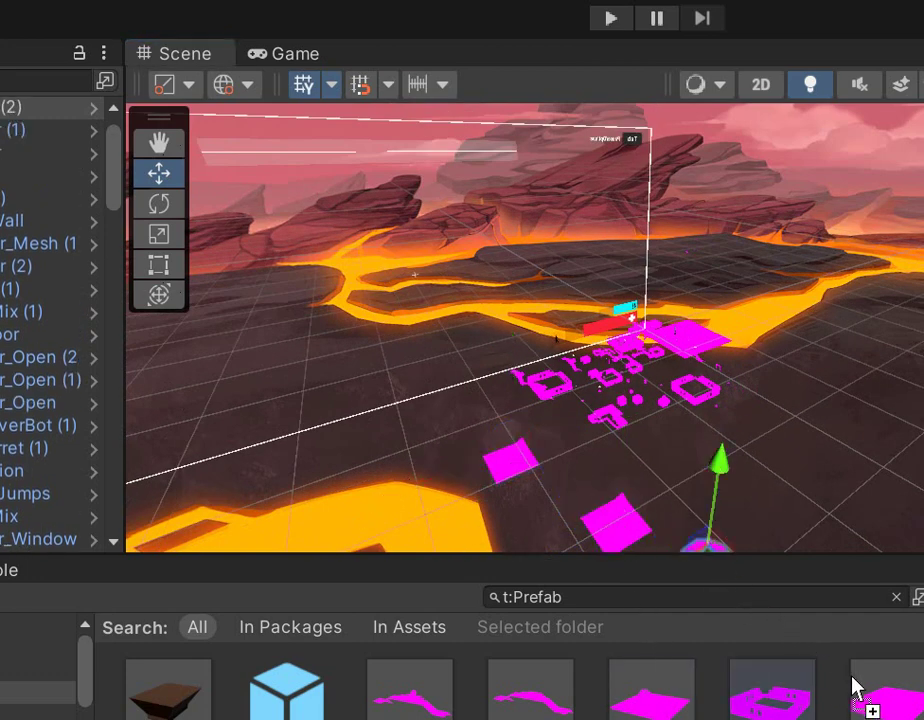
drag(856, 691, 728, 488)
- Enter Play mode and watch the magenta level with its HUD in the Game view
click(611, 18)
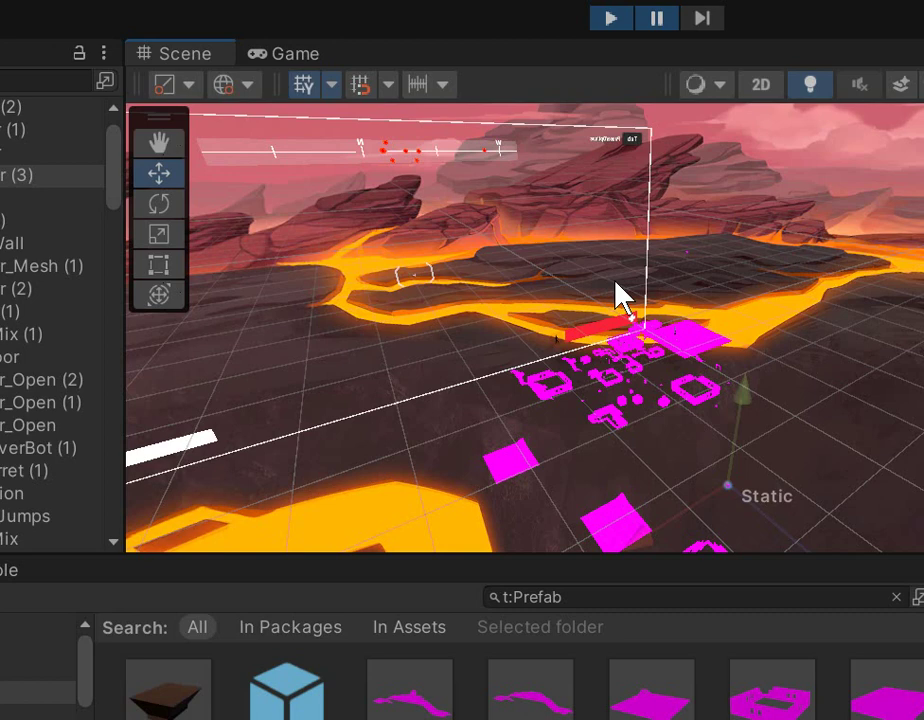
click(283, 56)
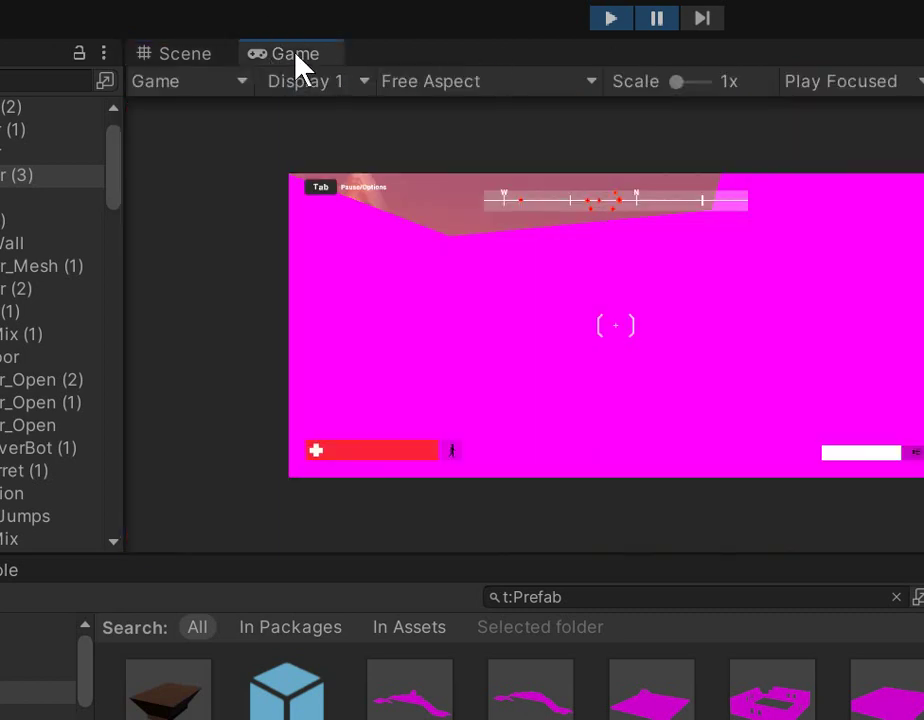
- Stop the run from the Scene view, zoom in on the placed pieces, and play again
click(186, 56)
click(612, 18)
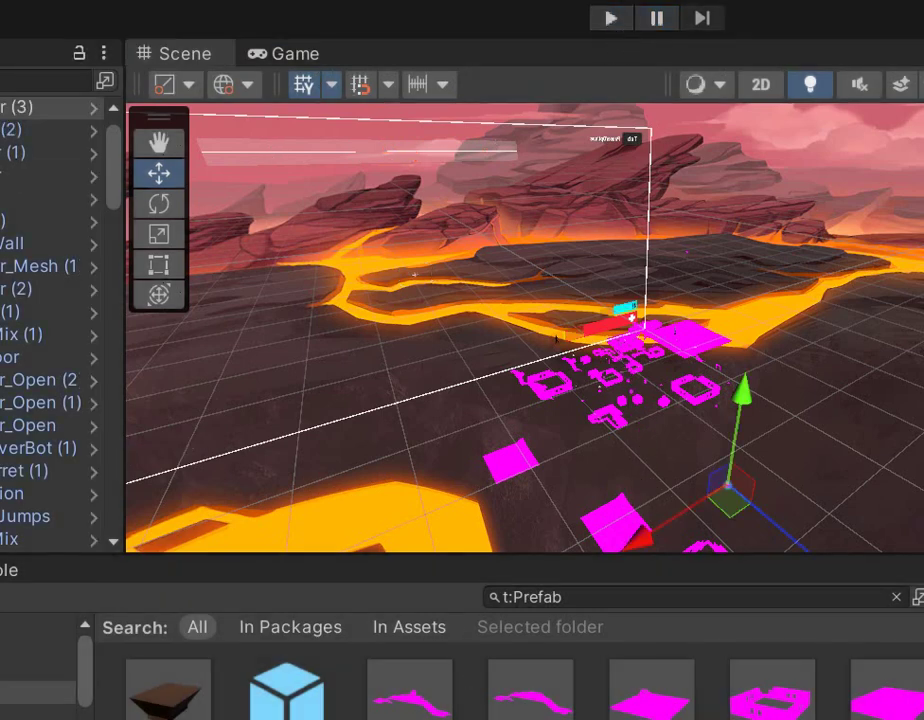
scroll(660, 405, up, 5)
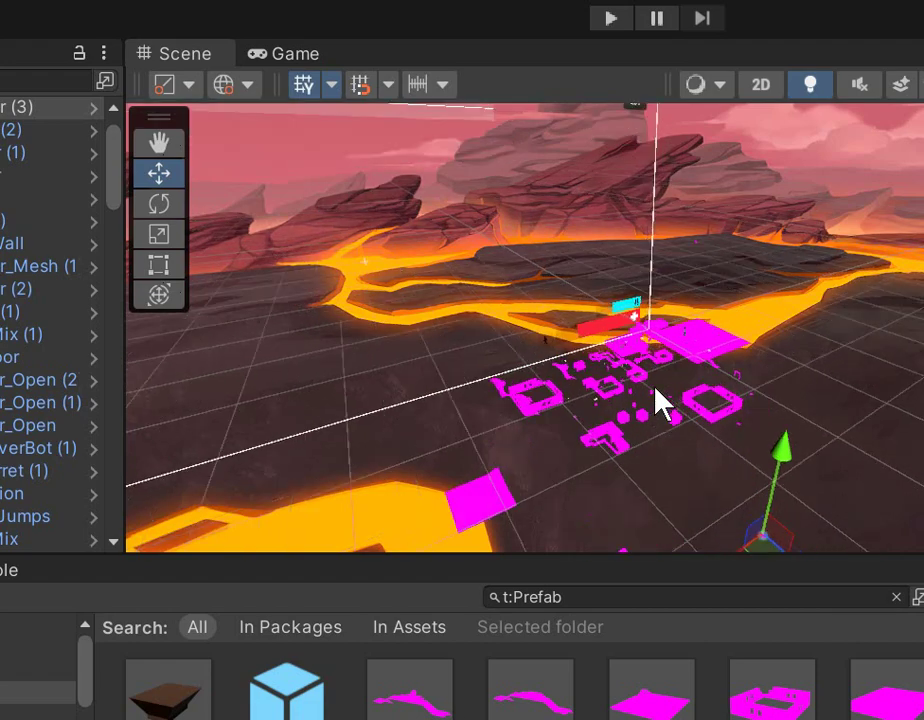
scroll(655, 407, up, 3)
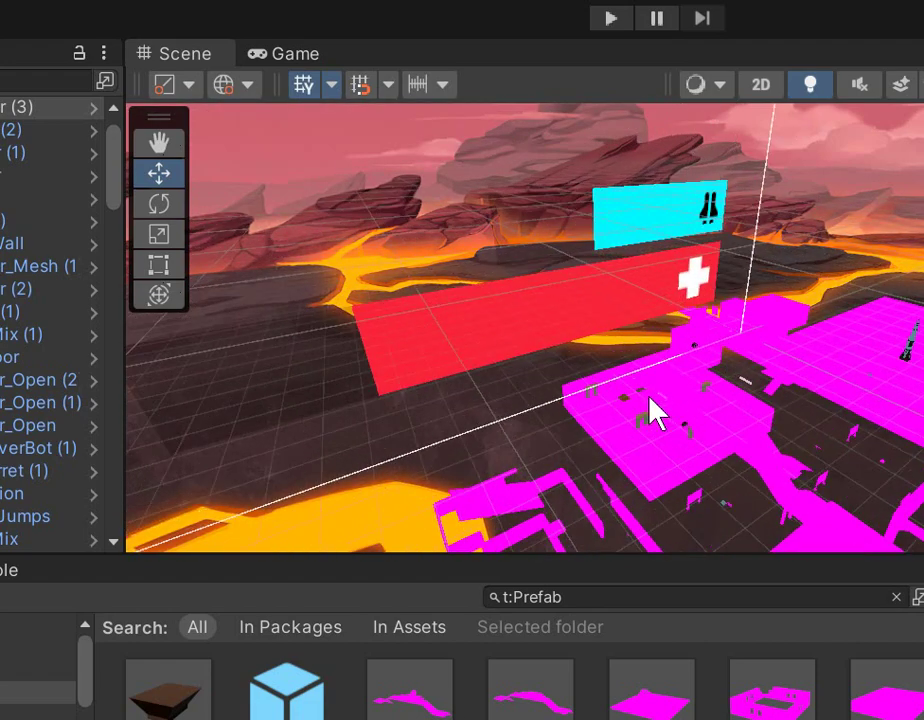
click(611, 19)
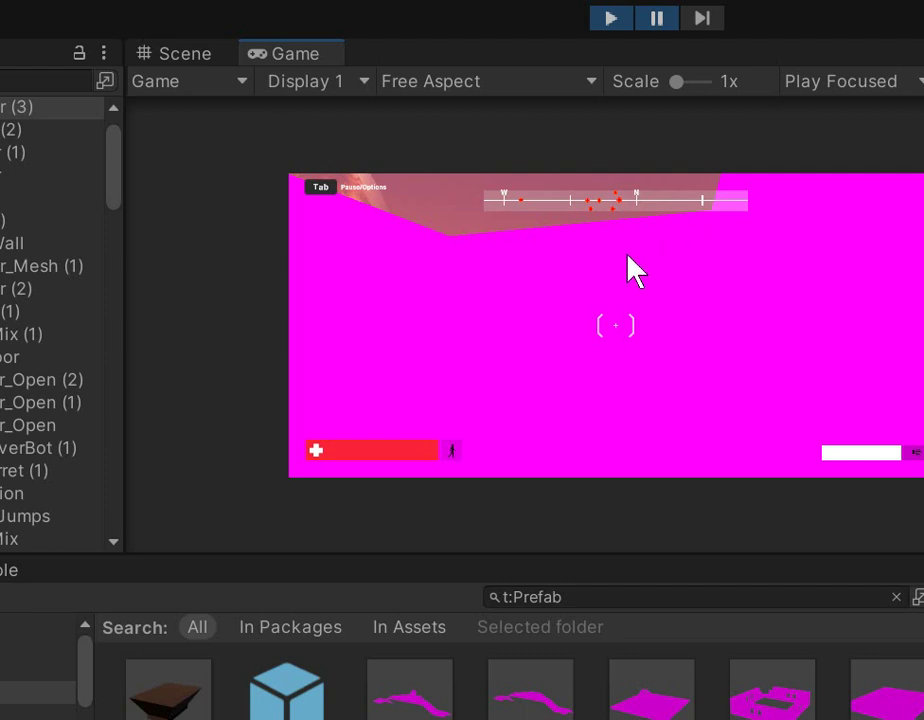
- Stop the game and restart it with Pause enabled
click(608, 20)
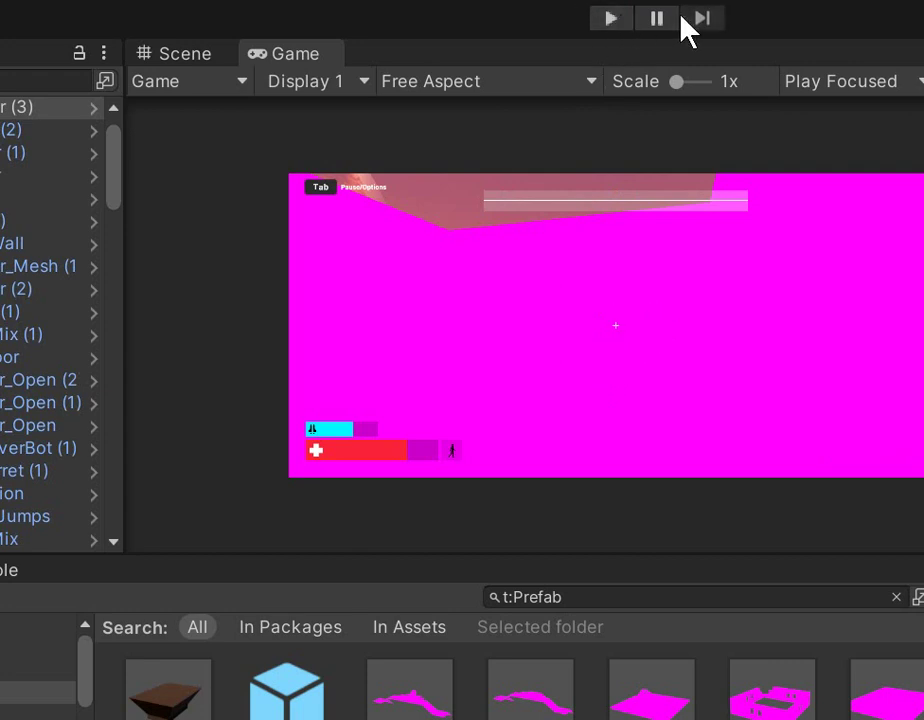
click(652, 22)
click(610, 22)
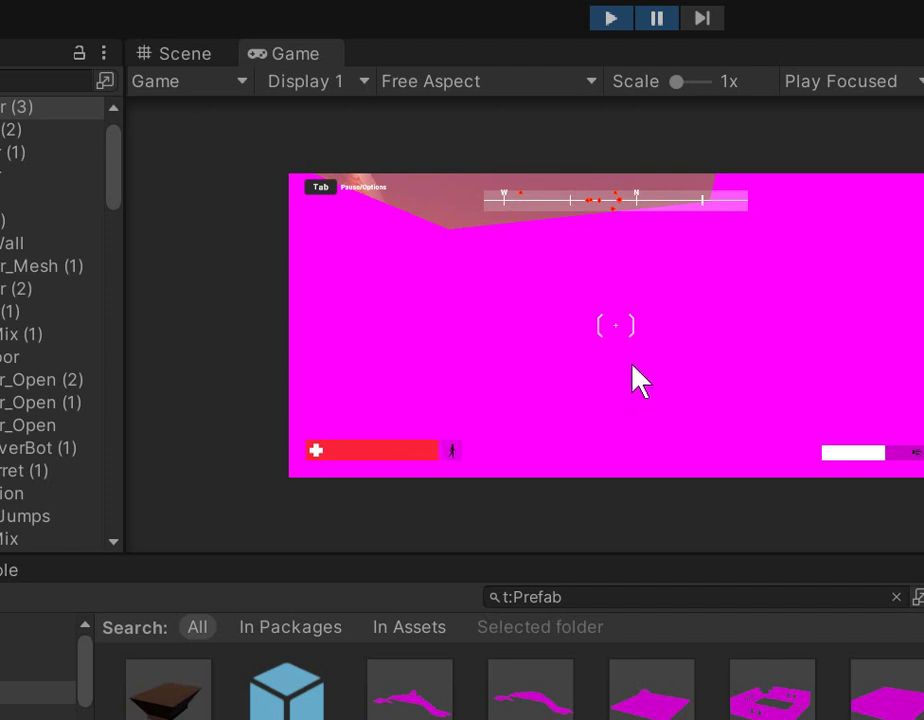
- End that run, turn Pause off, play again, and nudge the Game view scale
click(608, 18)
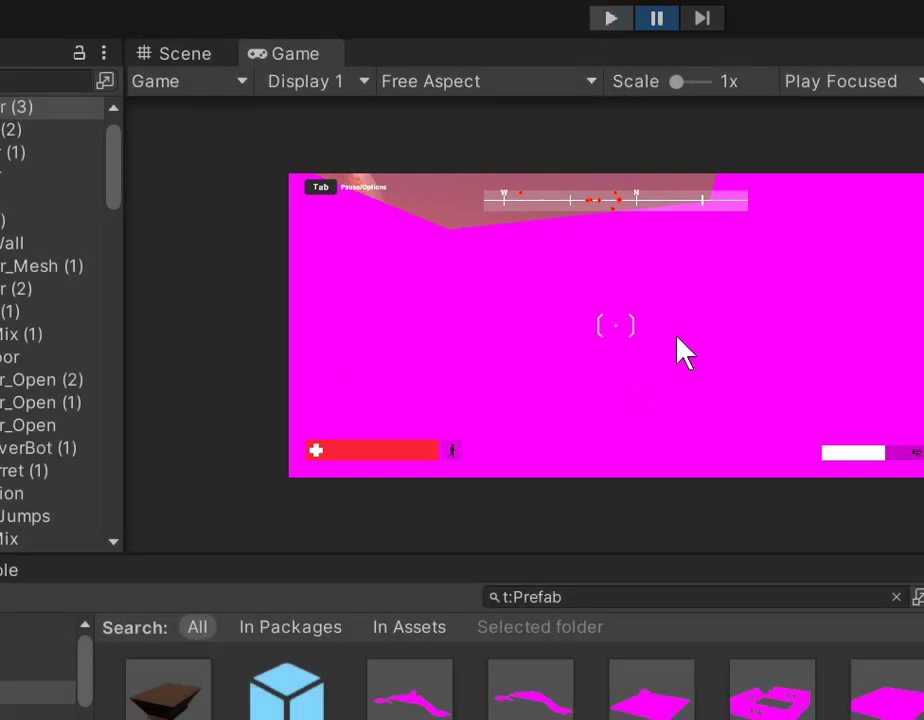
key(ctrl+shift+p)
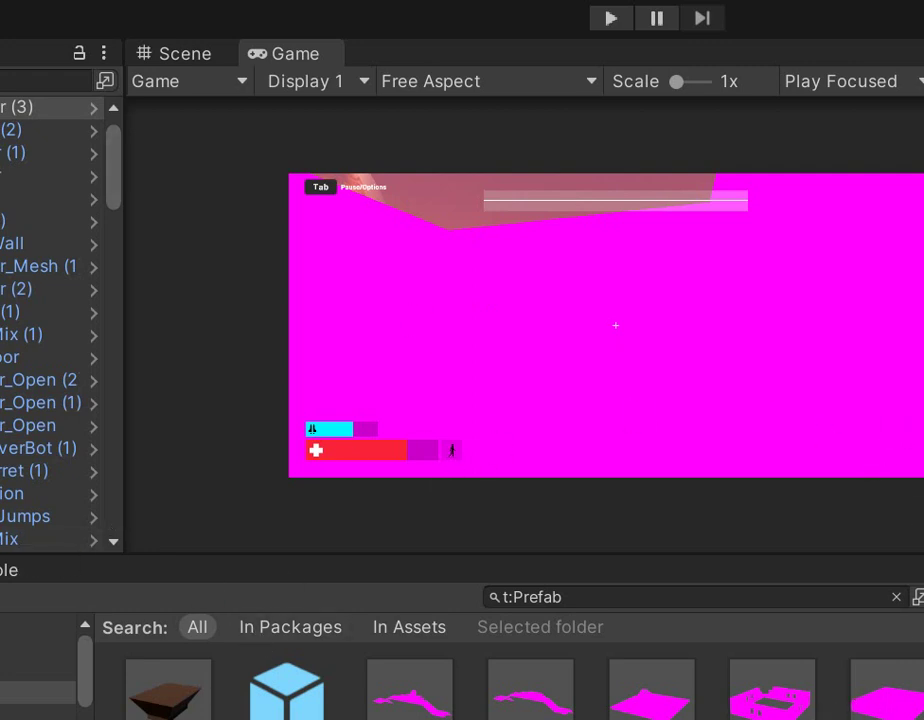
click(608, 20)
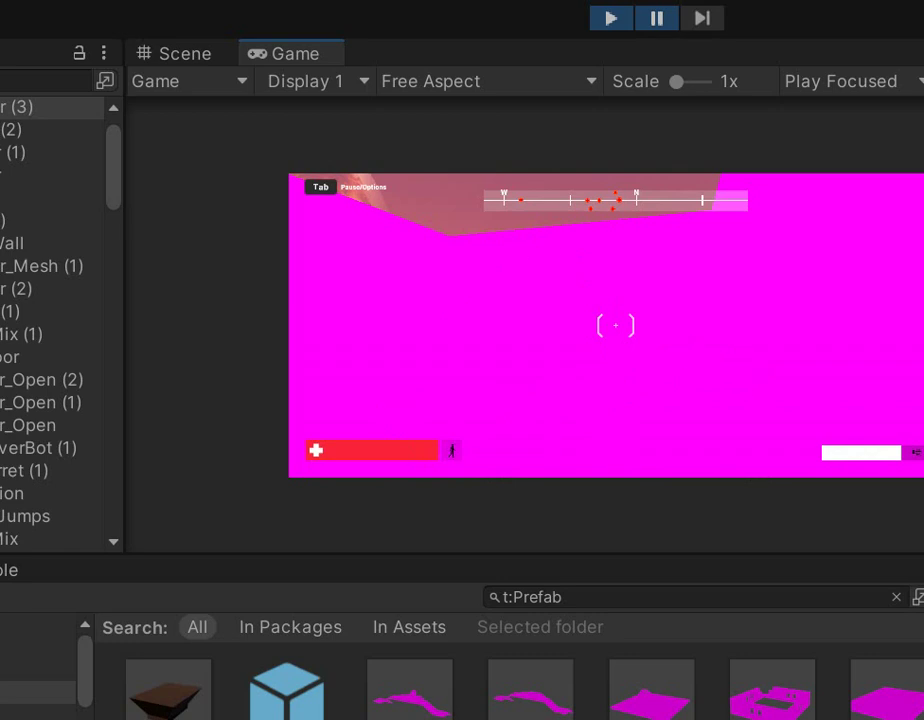
mouse_move(676, 82)
mouse_down()
mouse_move(687, 82)
mouse_move(664, 88)
mouse_move(690, 88)
mouse_move(672, 84)
mouse_up()
- Reset the Game view scale to 1x and set the play mode to Play Unfocused
click(834, 84)
click(900, 140)
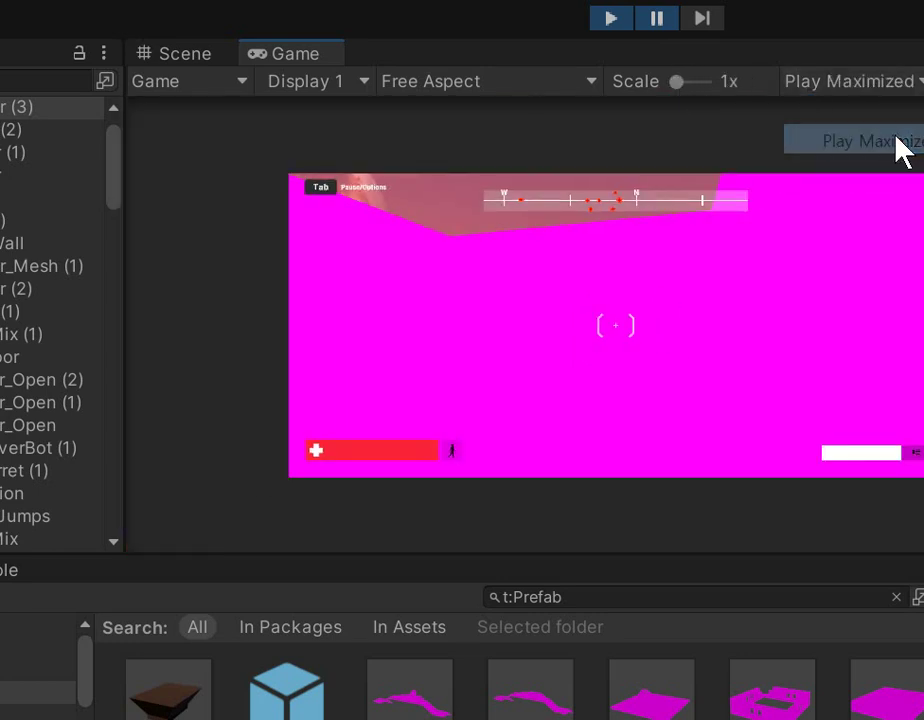
click(895, 80)
click(859, 170)
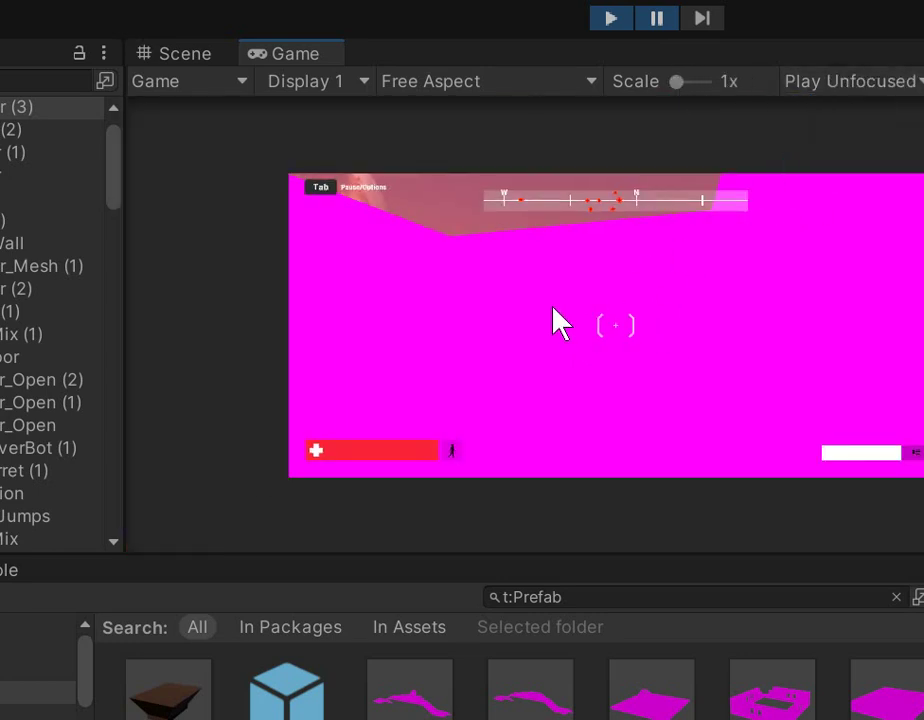
- Try Displays 2, 7 and 8, then return the Game view to Display 1
click(340, 84)
click(336, 141)
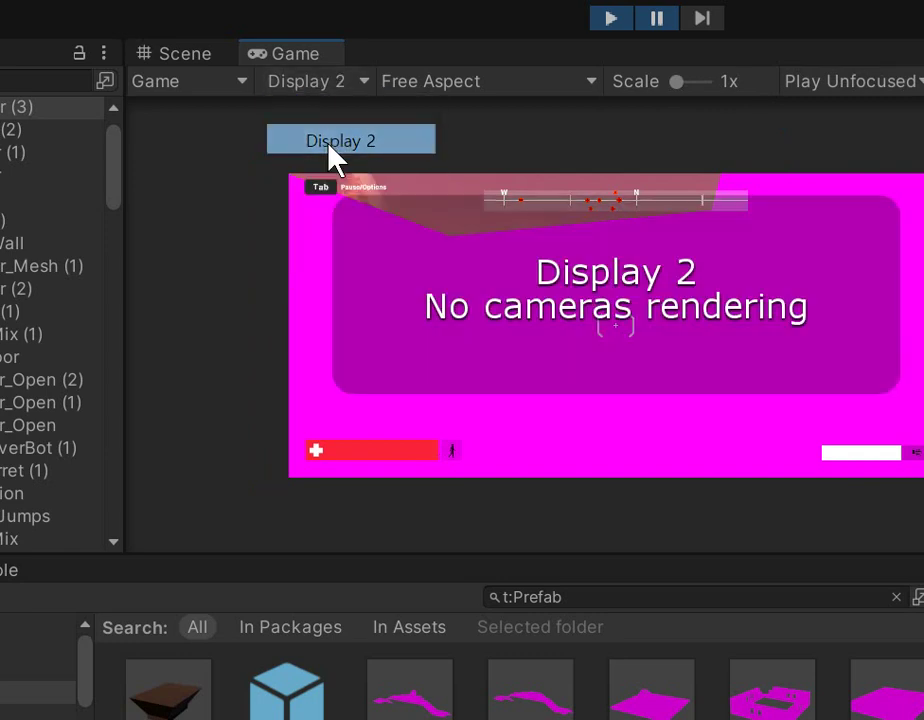
click(330, 84)
click(340, 288)
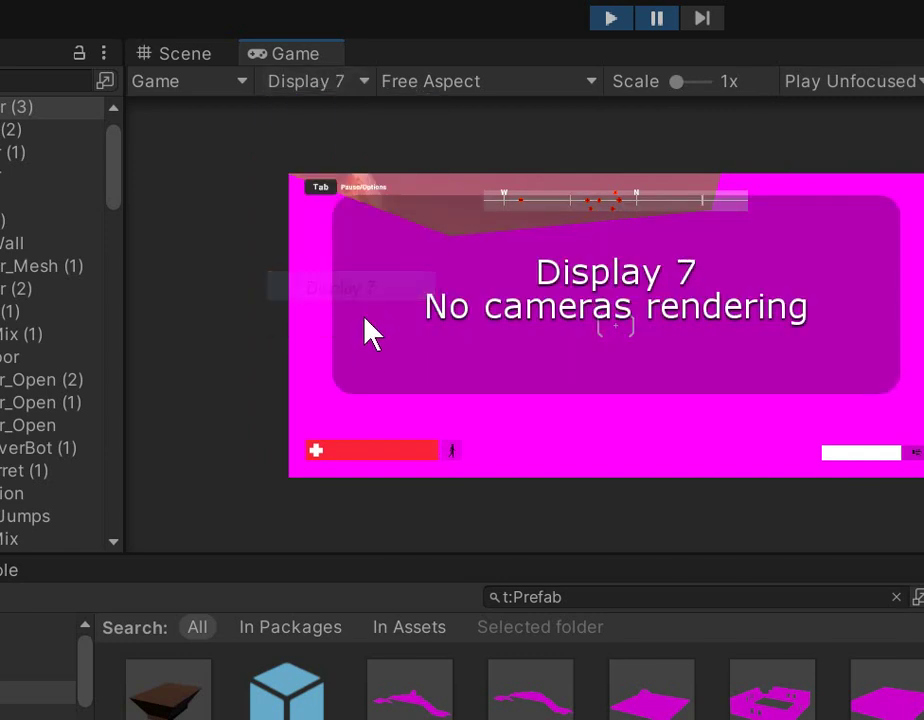
click(348, 84)
click(344, 318)
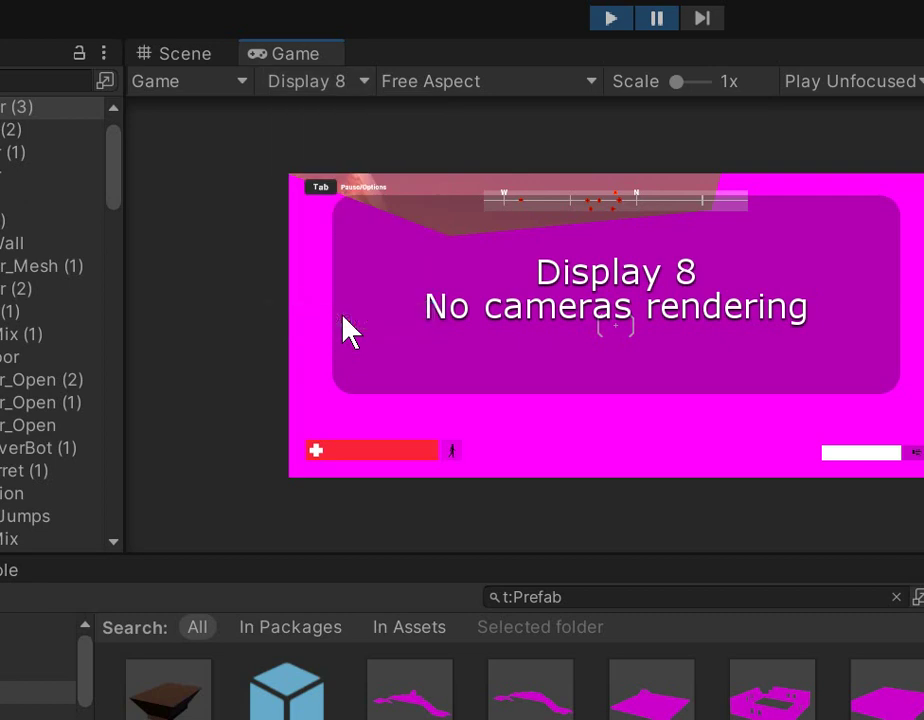
click(332, 84)
click(332, 112)
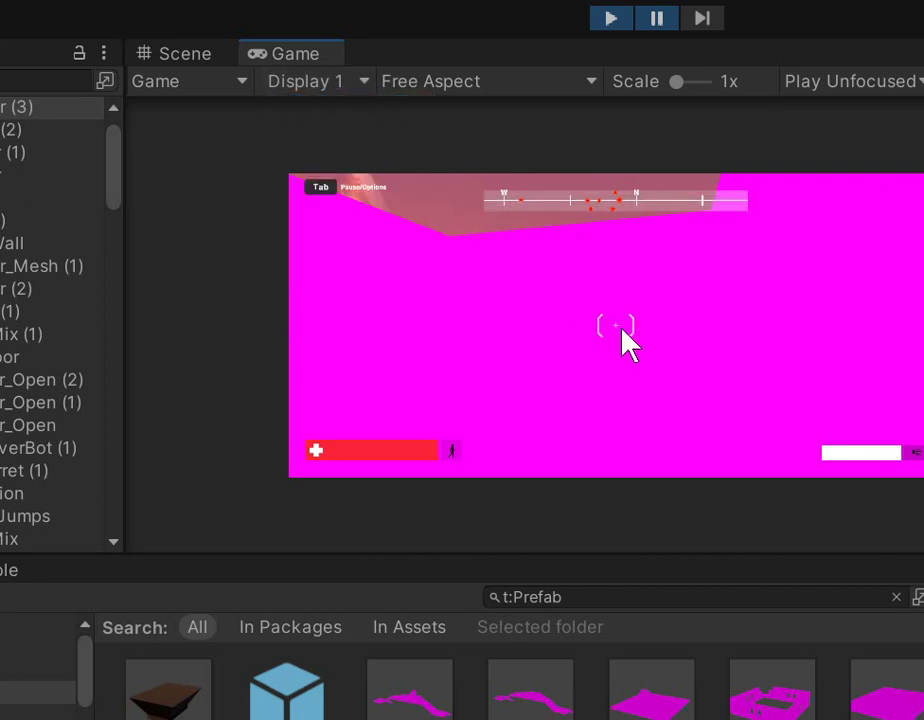